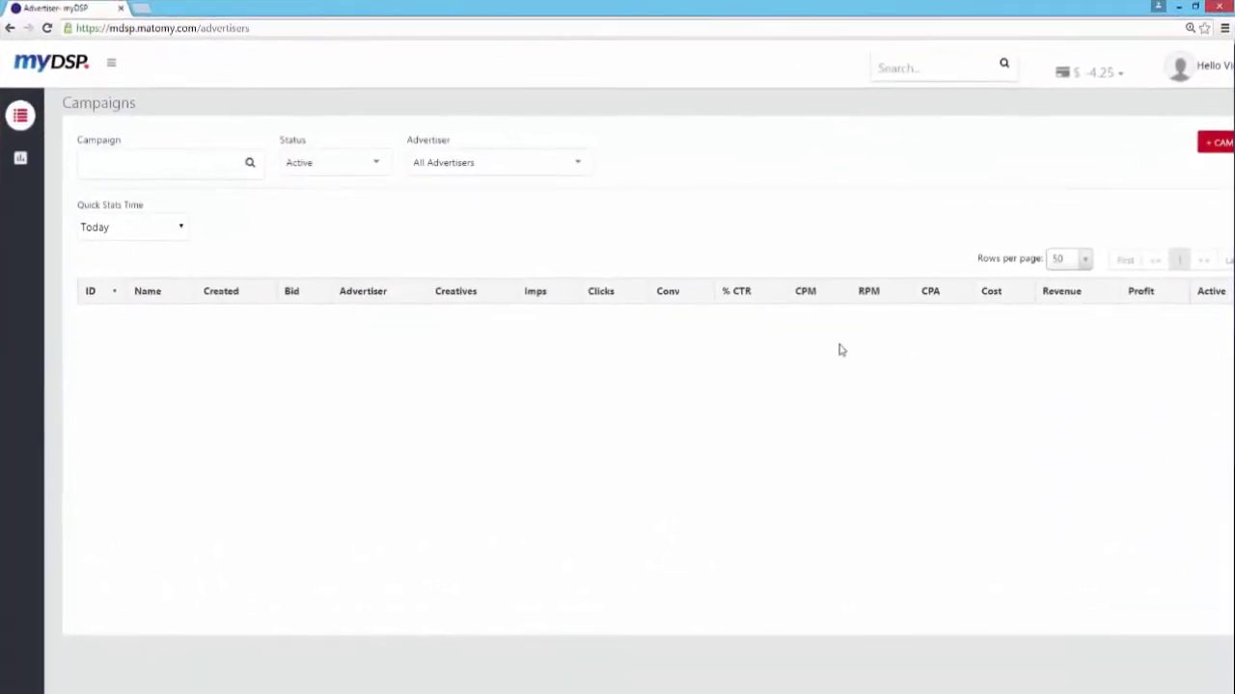
Expand the sidebar's Assets menu and open the Advertisers page.
mouse_move(33, 146)
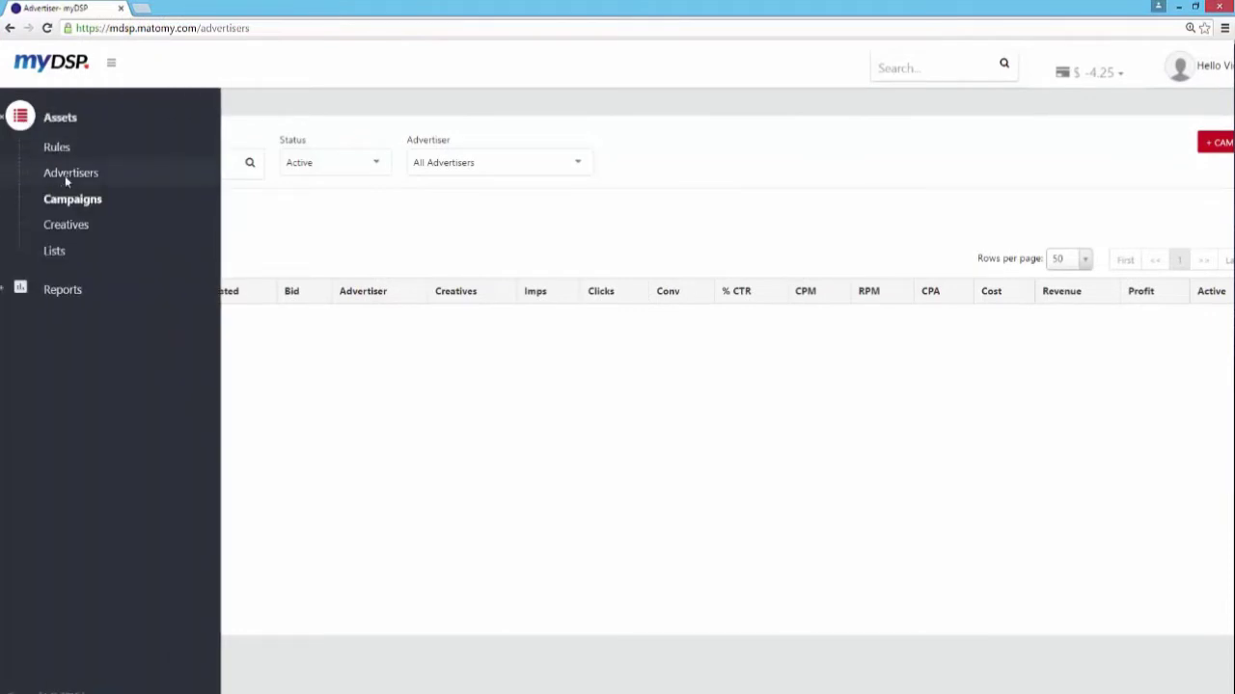
click(67, 178)
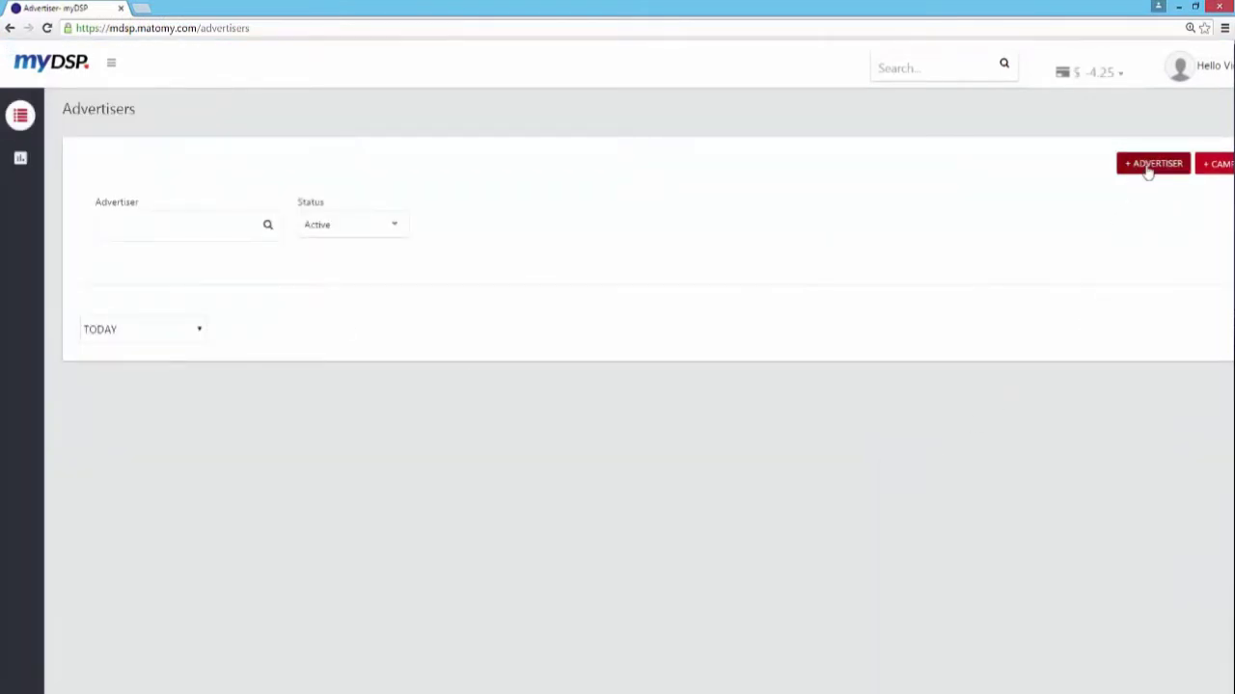
Add and save an advertiser named Advertiser1, then start a new campaign.
click(1148, 166)
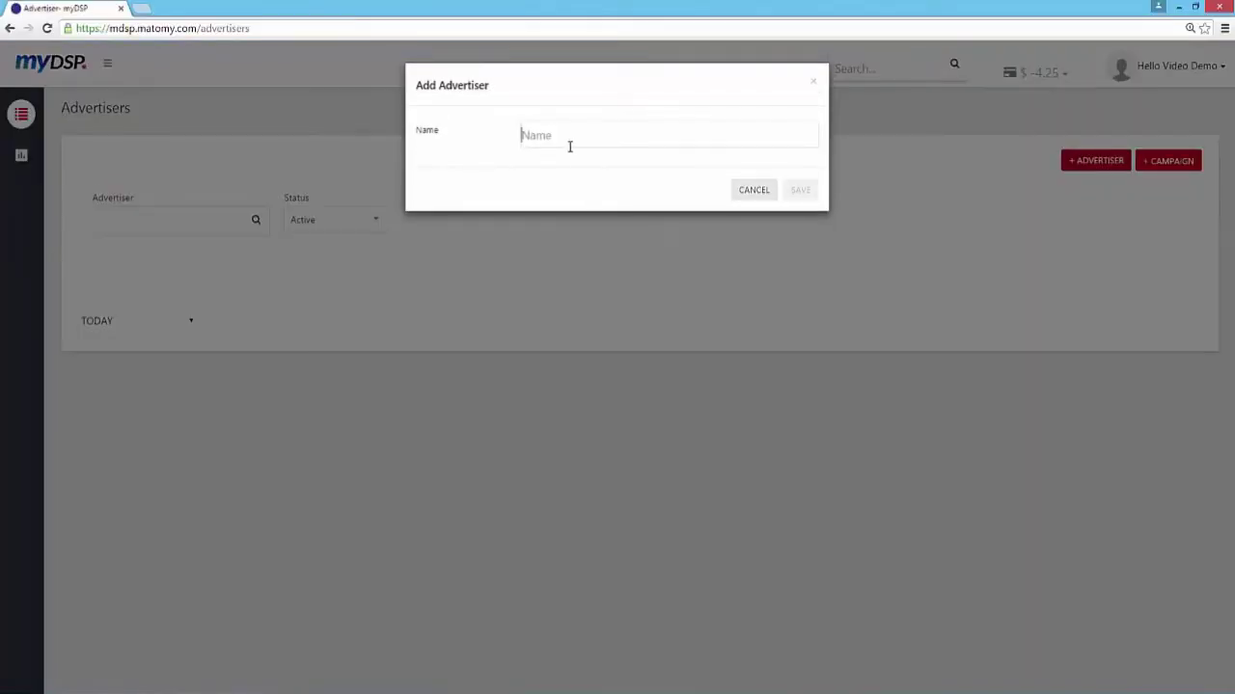
text(A)
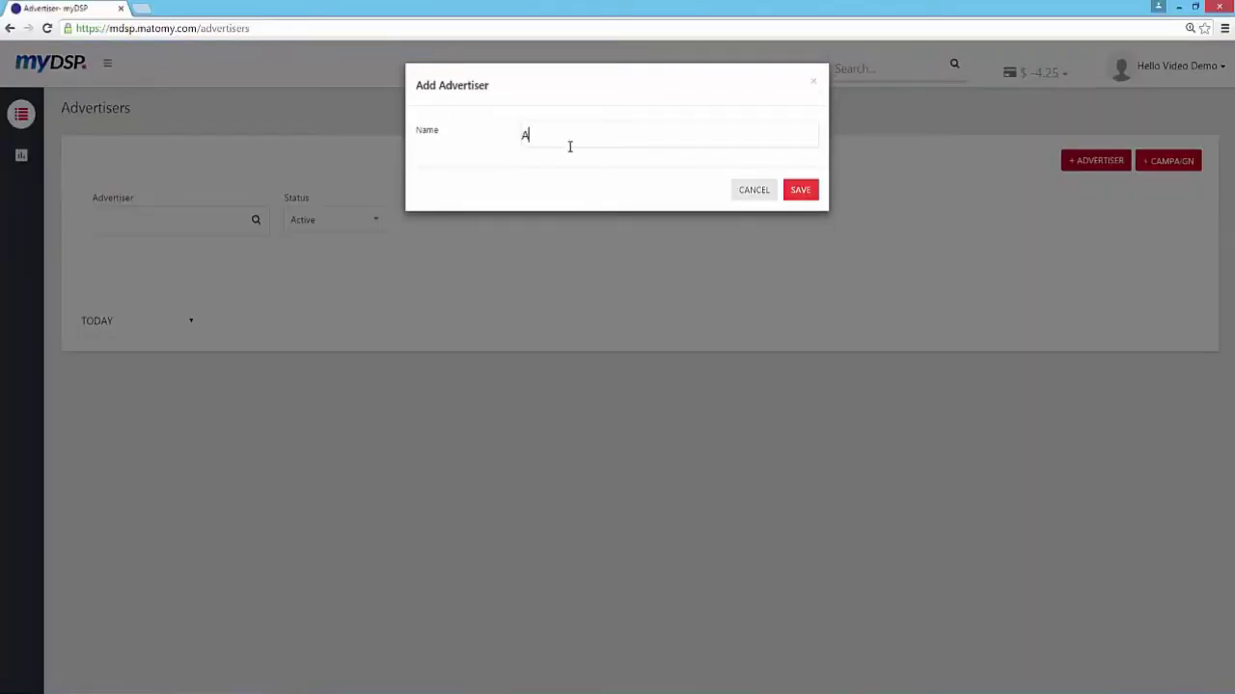
text(dvertiser1)
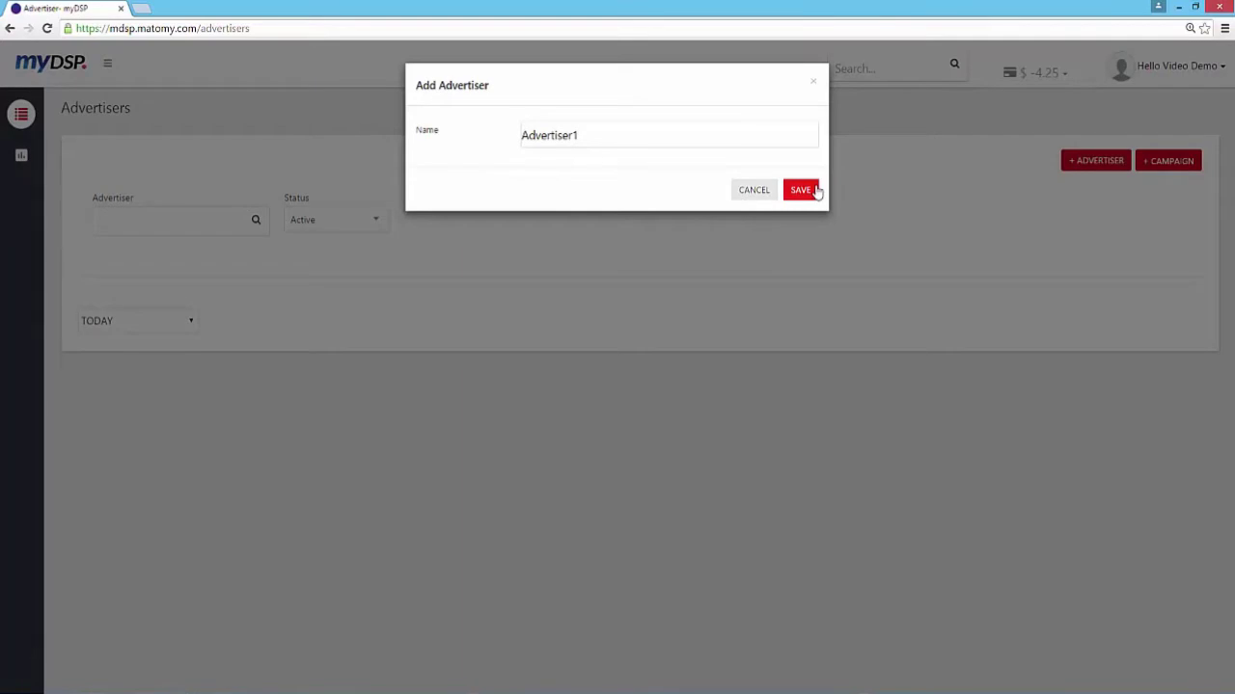
click(816, 191)
click(1196, 220)
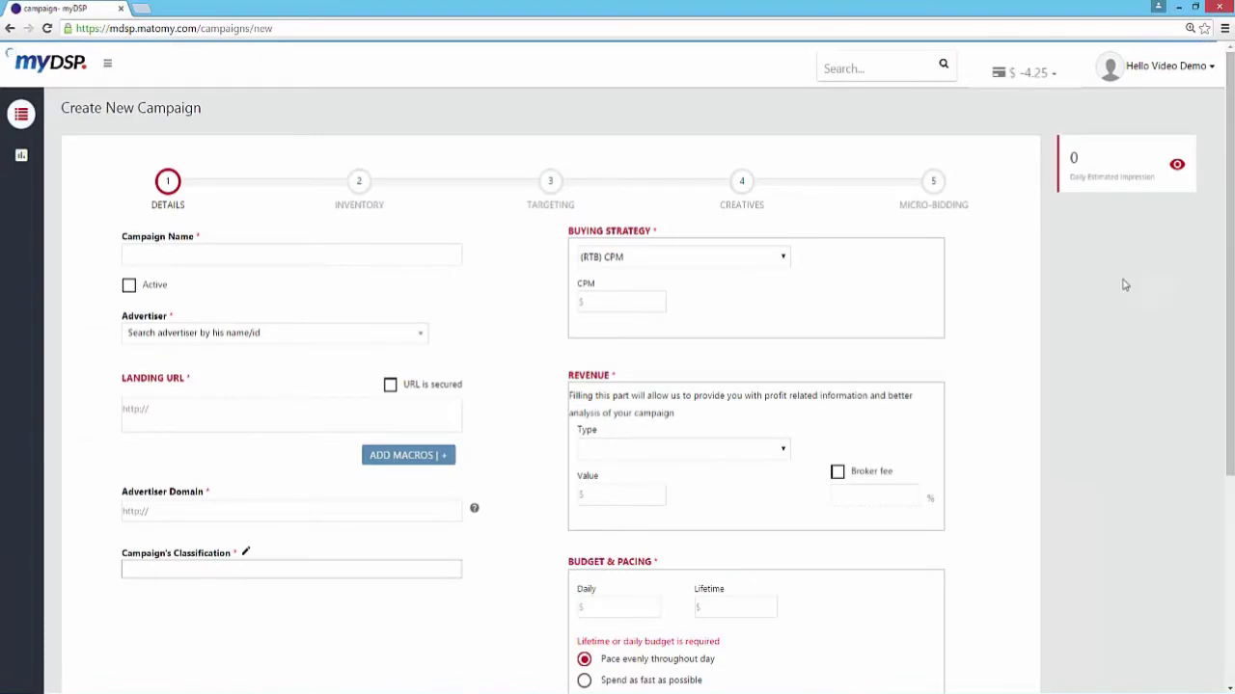
Name the campaign Campaign1, mark it active and assign it to Advertiser1.
click(159, 253)
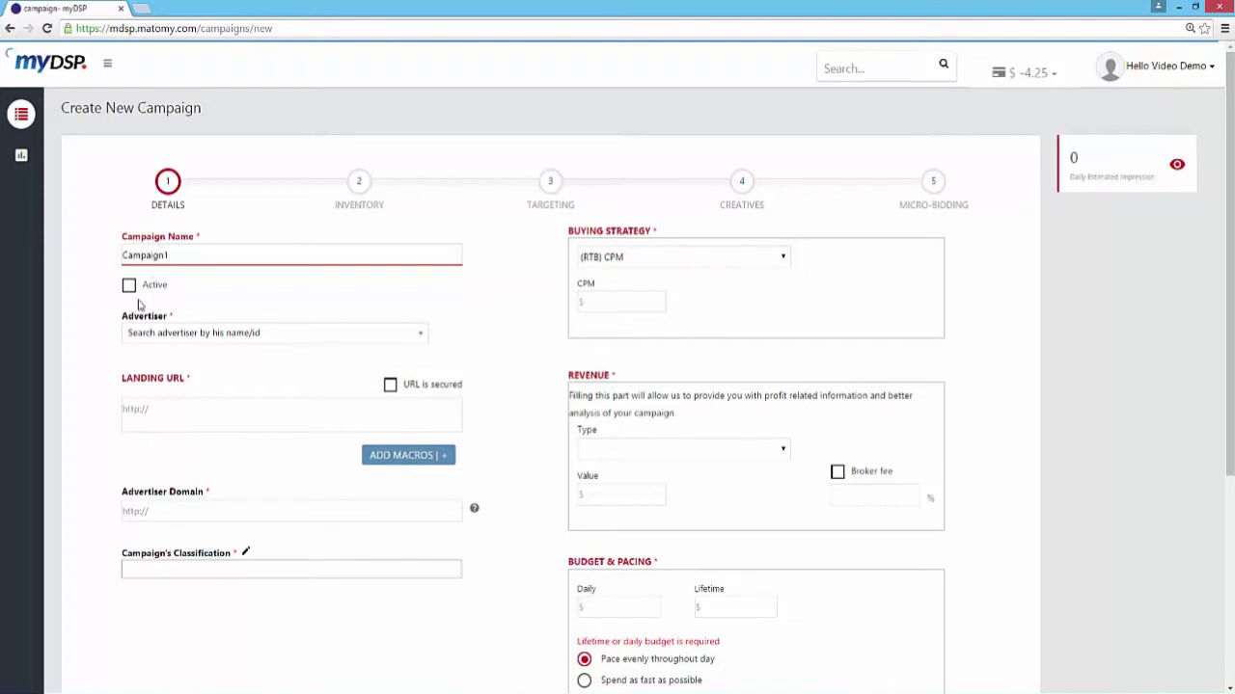
click(129, 285)
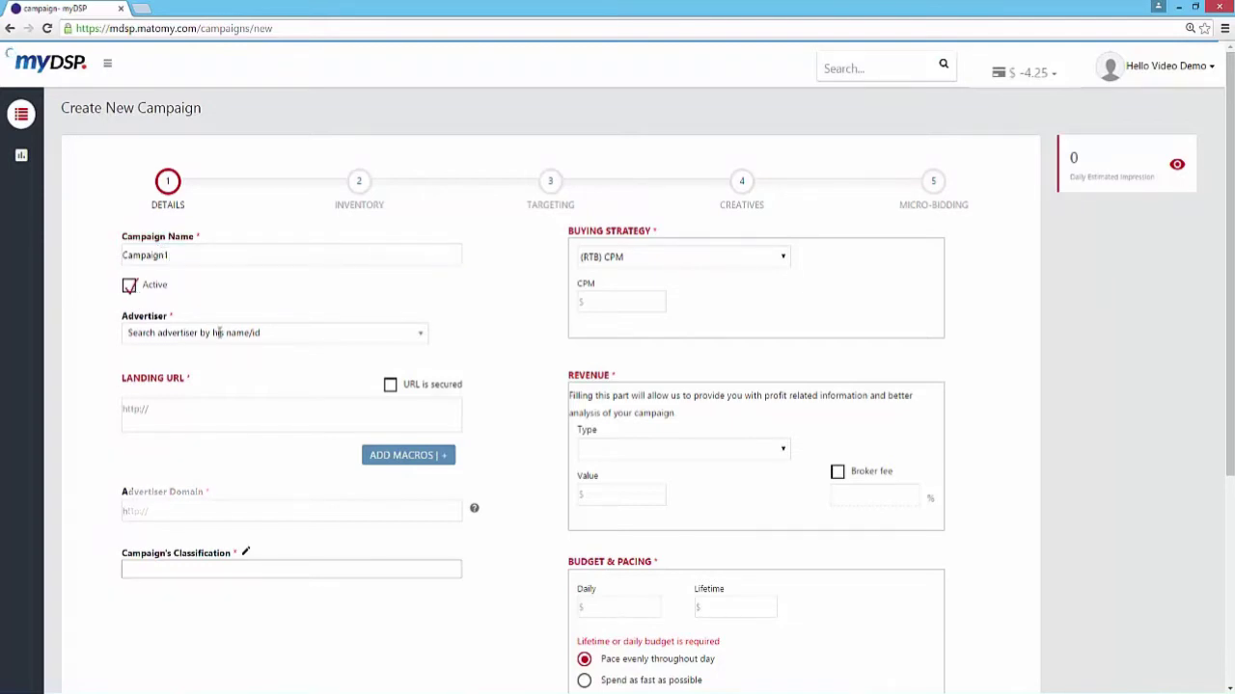
click(216, 333)
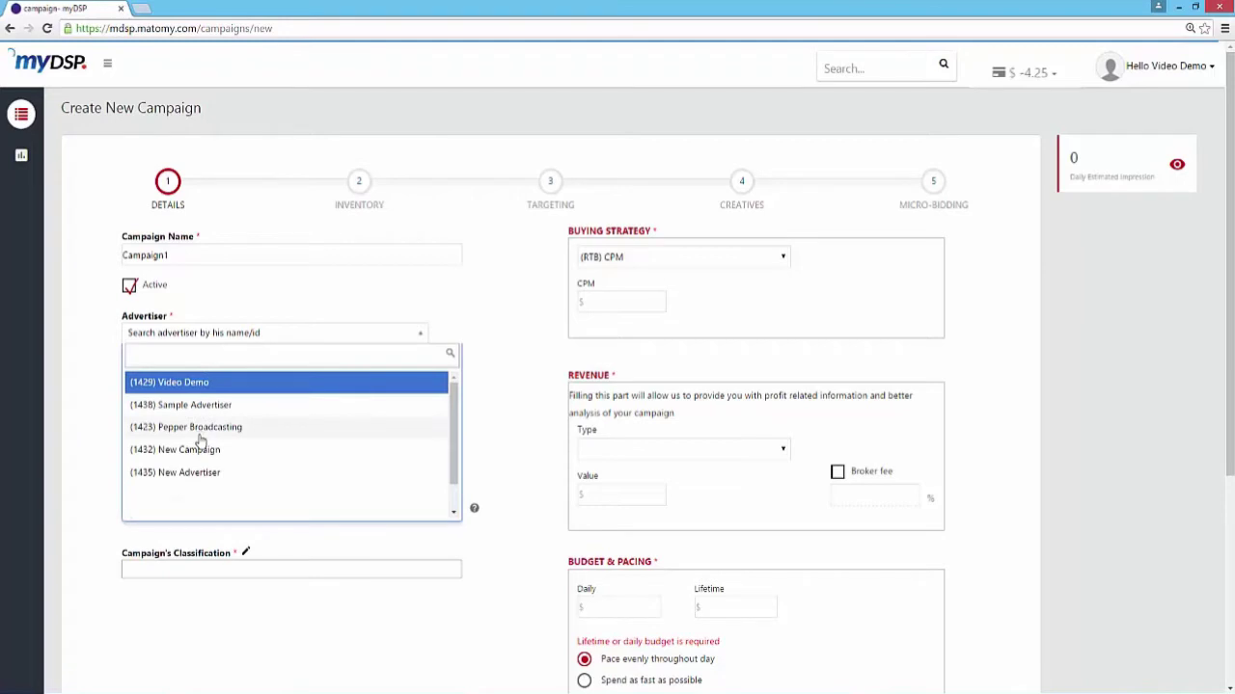
scroll(202, 434, down, 4)
click(198, 378)
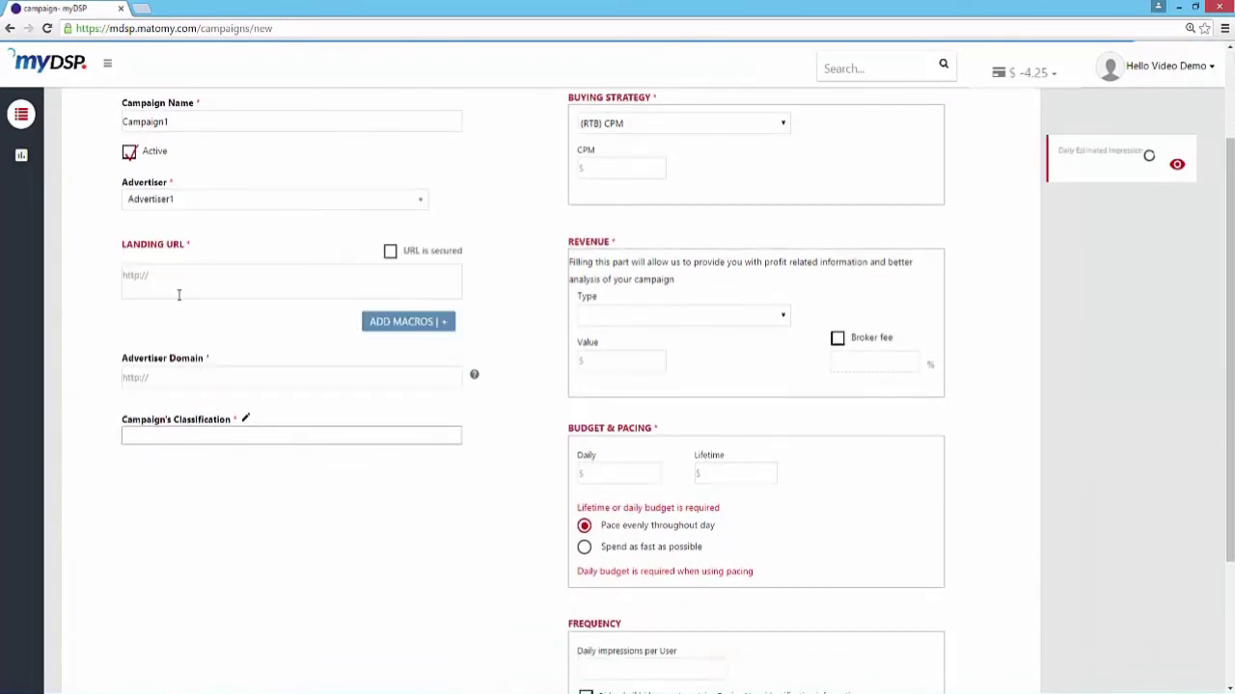
Paste the tracking landing URL, set domain matomy.com and classify as (IAB1) Arts & Entertainment.
key(ctrl+v)
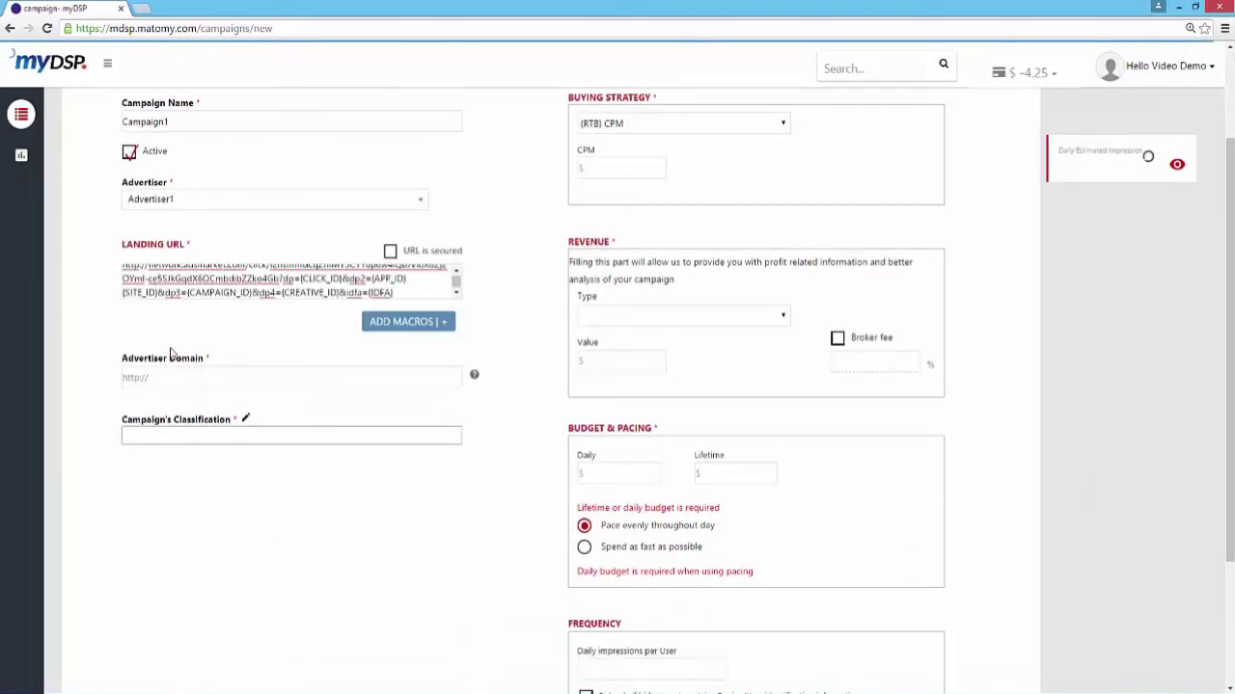
click(174, 377)
text(matomy.com)
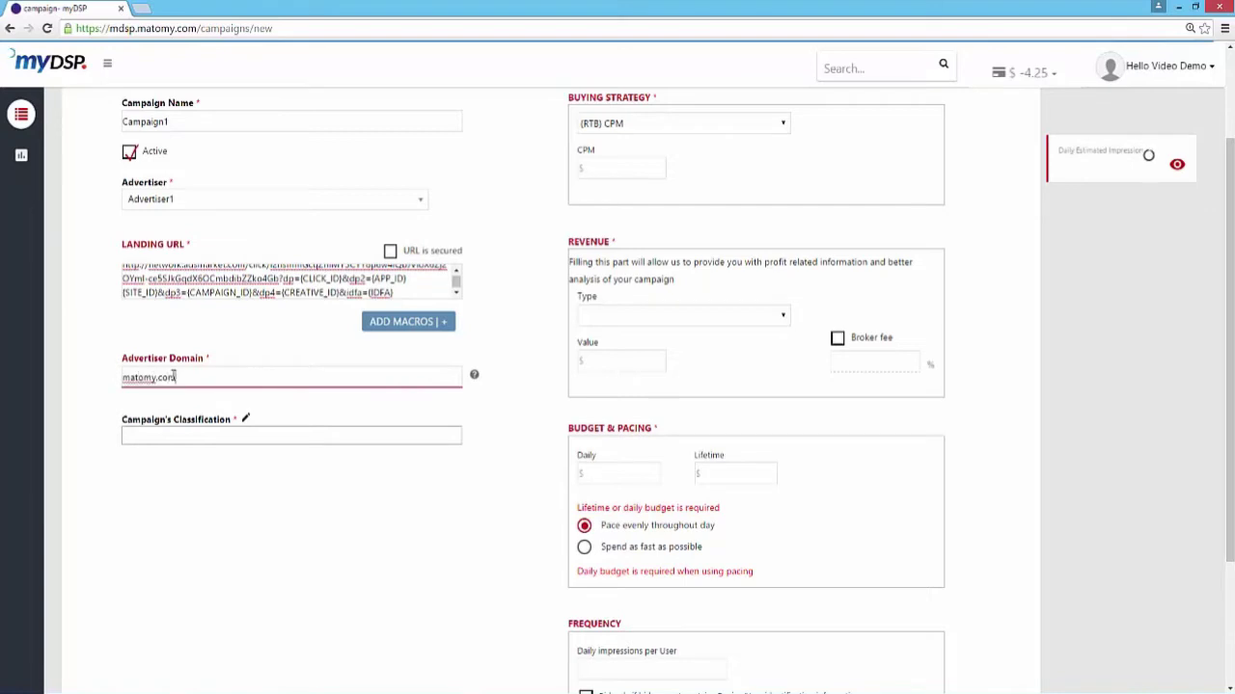
click(247, 419)
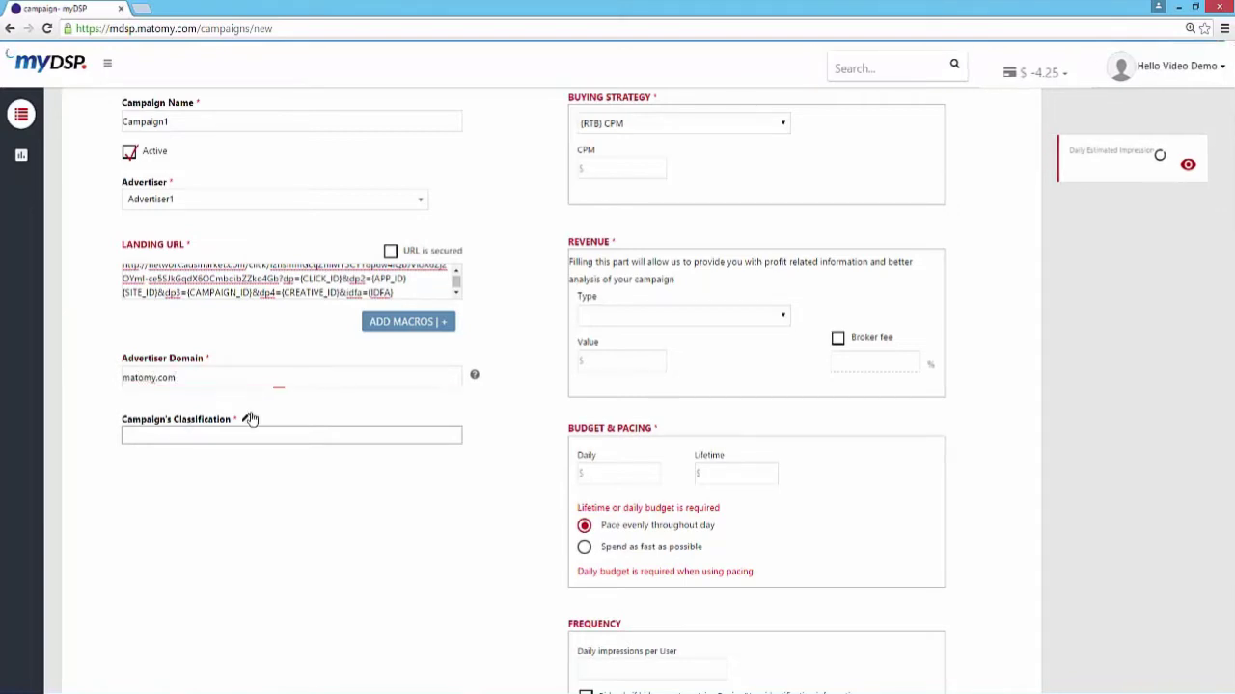
double_click(521, 162)
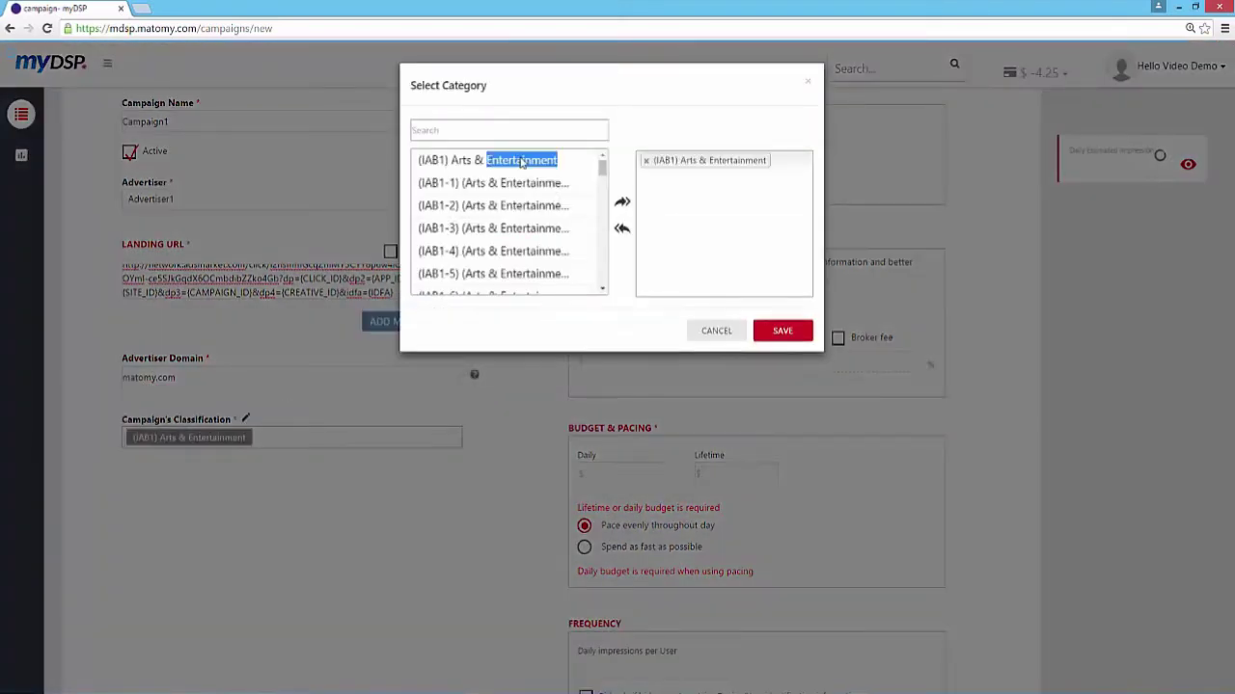
click(767, 333)
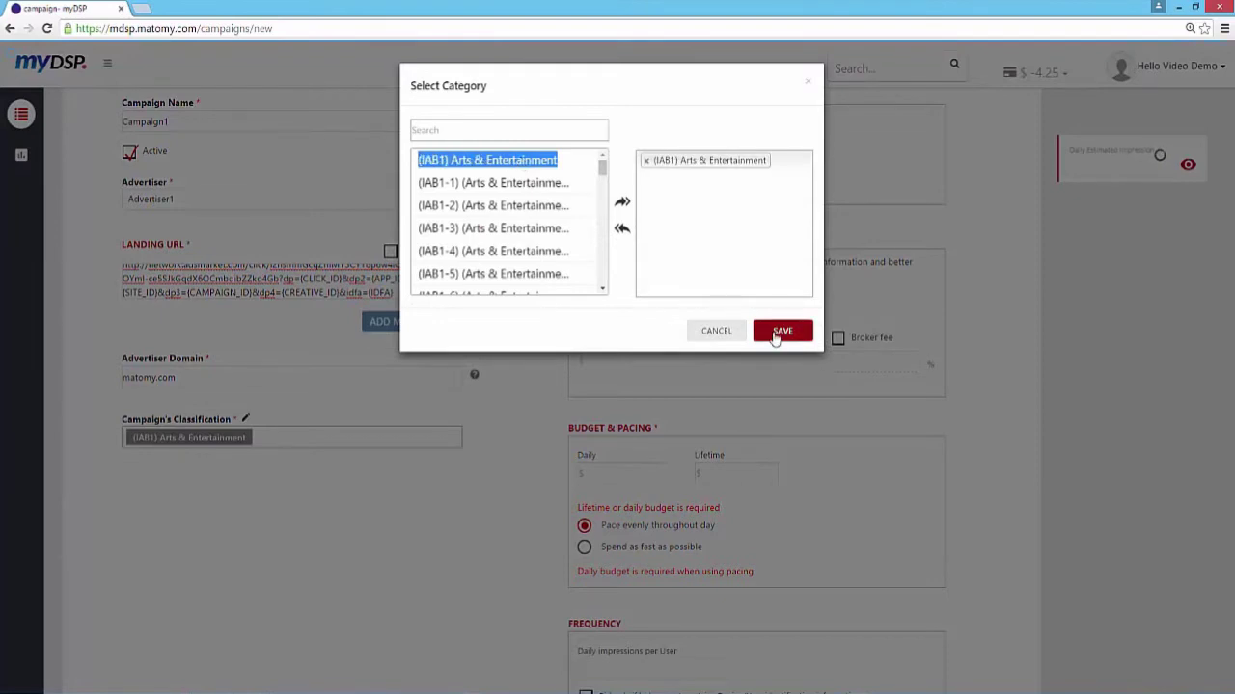
scroll(612, 356, up, 2)
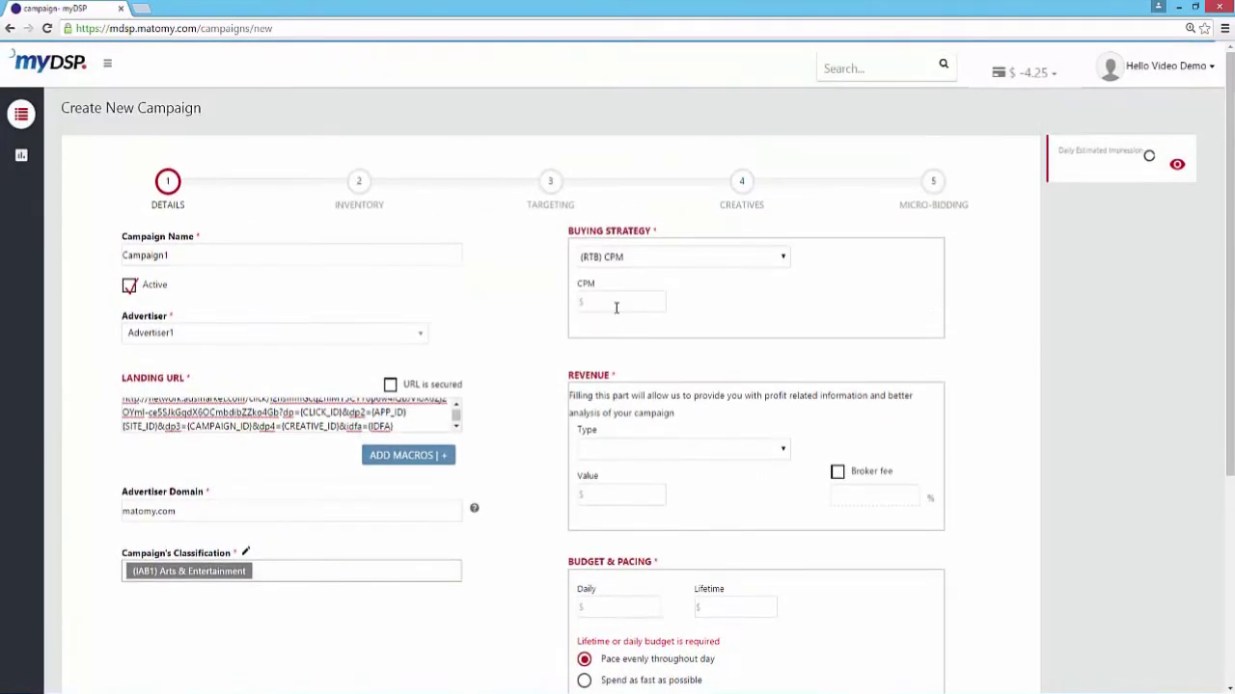
Set the CPM bid to 1.61 and the revenue type to CPA.
click(617, 305)
text(1.61)
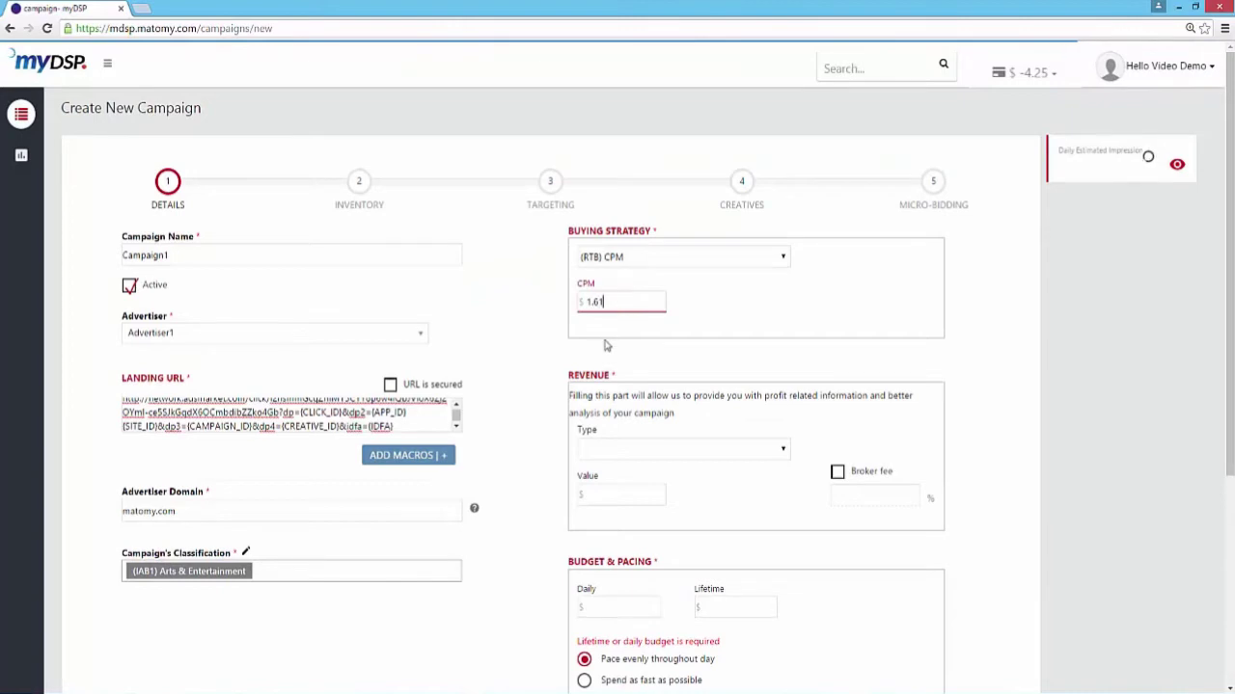
click(767, 460)
click(715, 511)
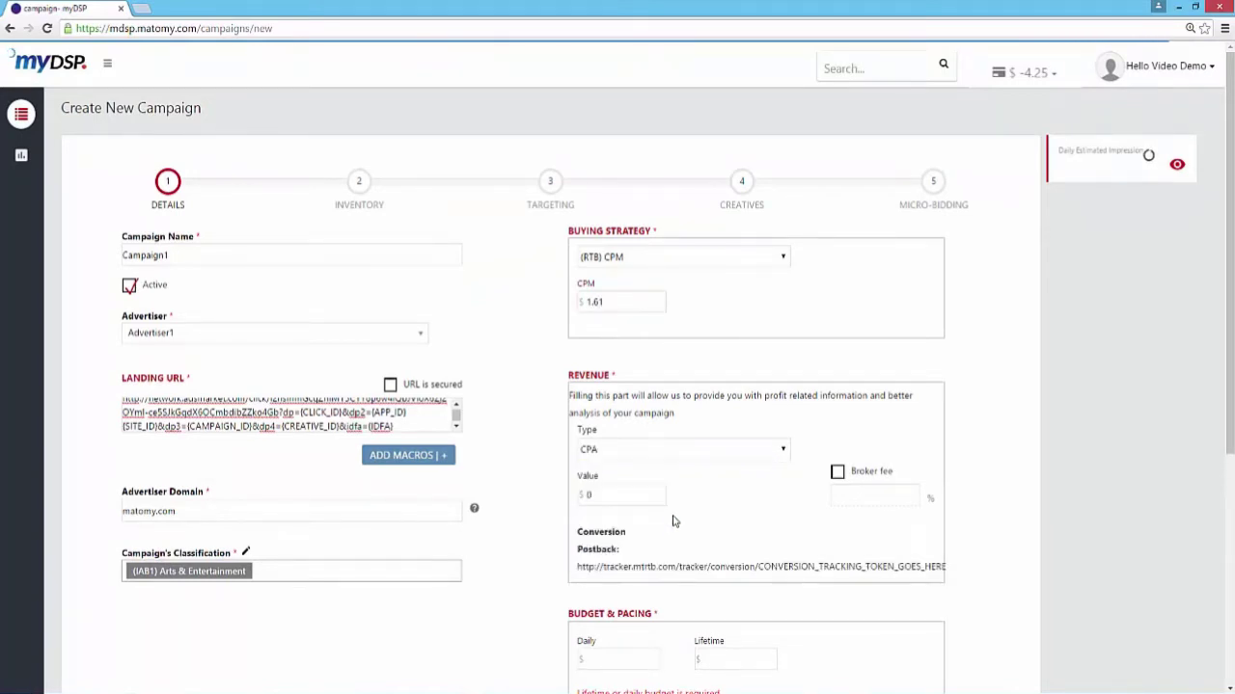
Set daily budget 100, lifetime budget 1000 and 1 daily impression per user.
scroll(723, 540, down, 2)
click(617, 461)
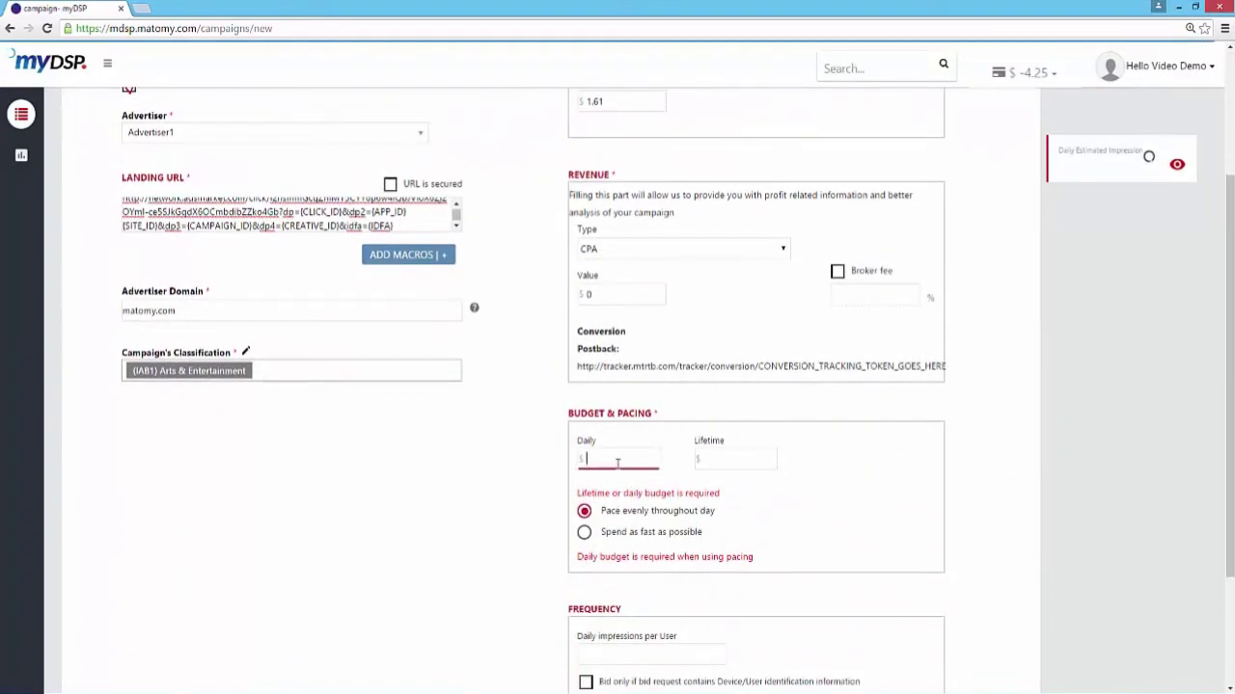
text(100)
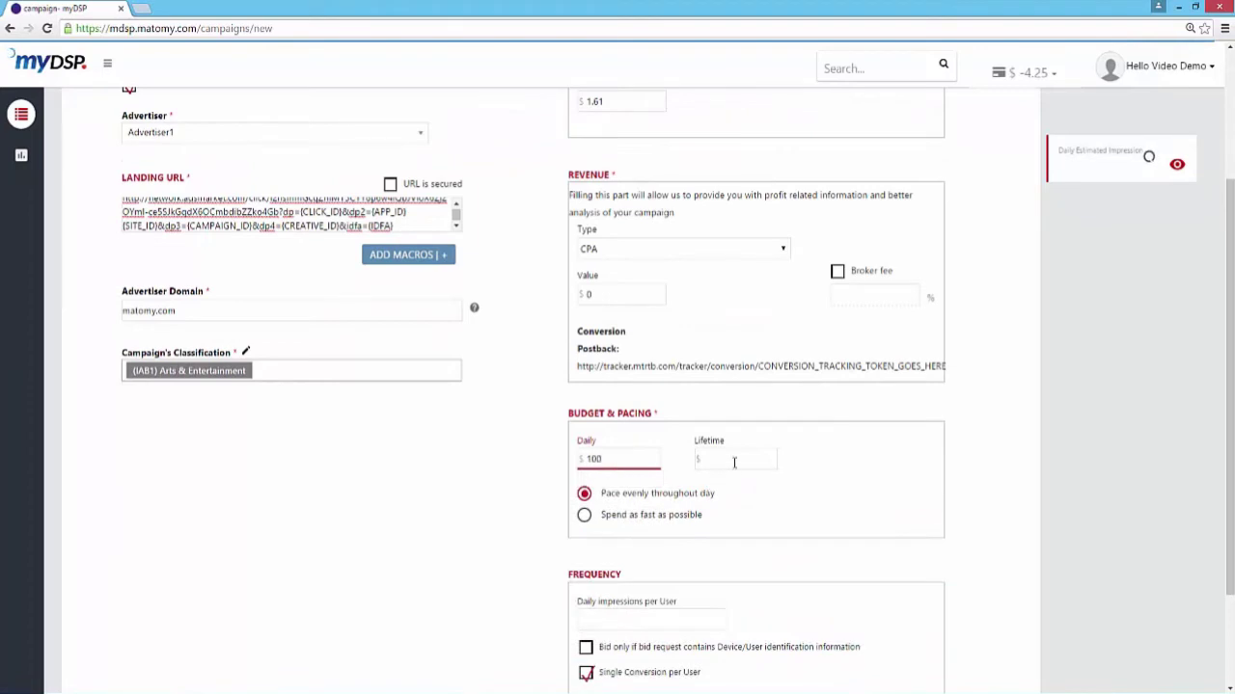
click(734, 463)
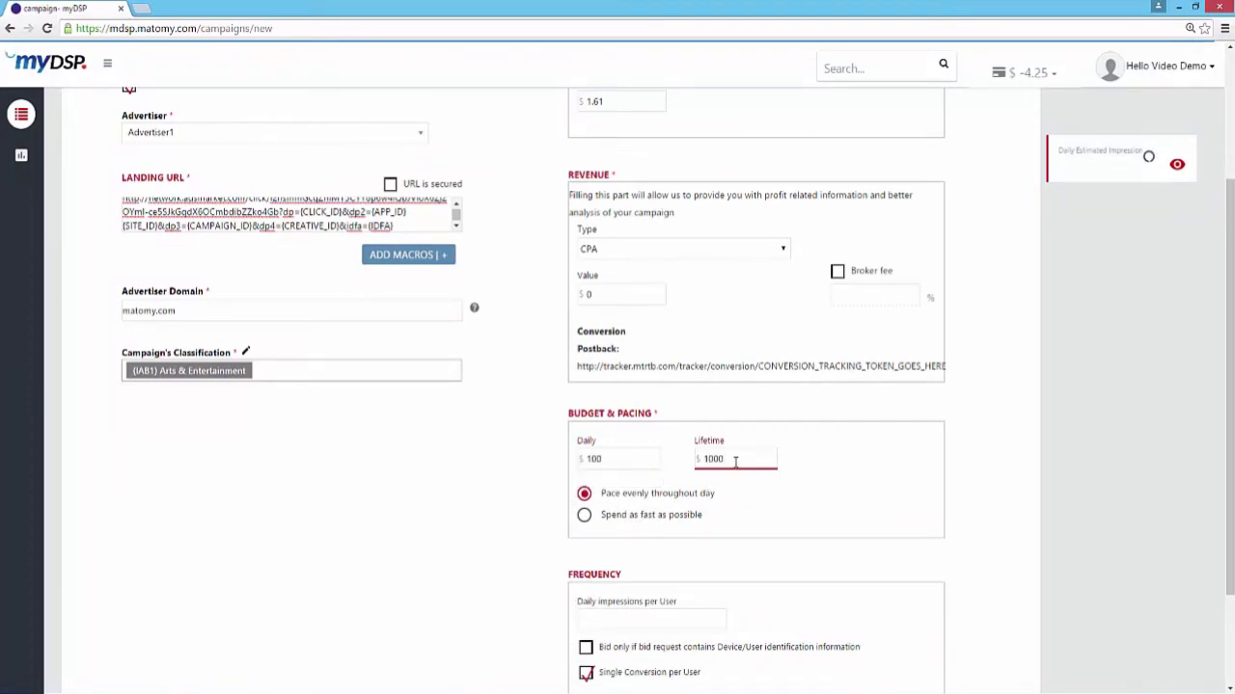
text(1000)
scroll(777, 521, down, 2)
click(687, 470)
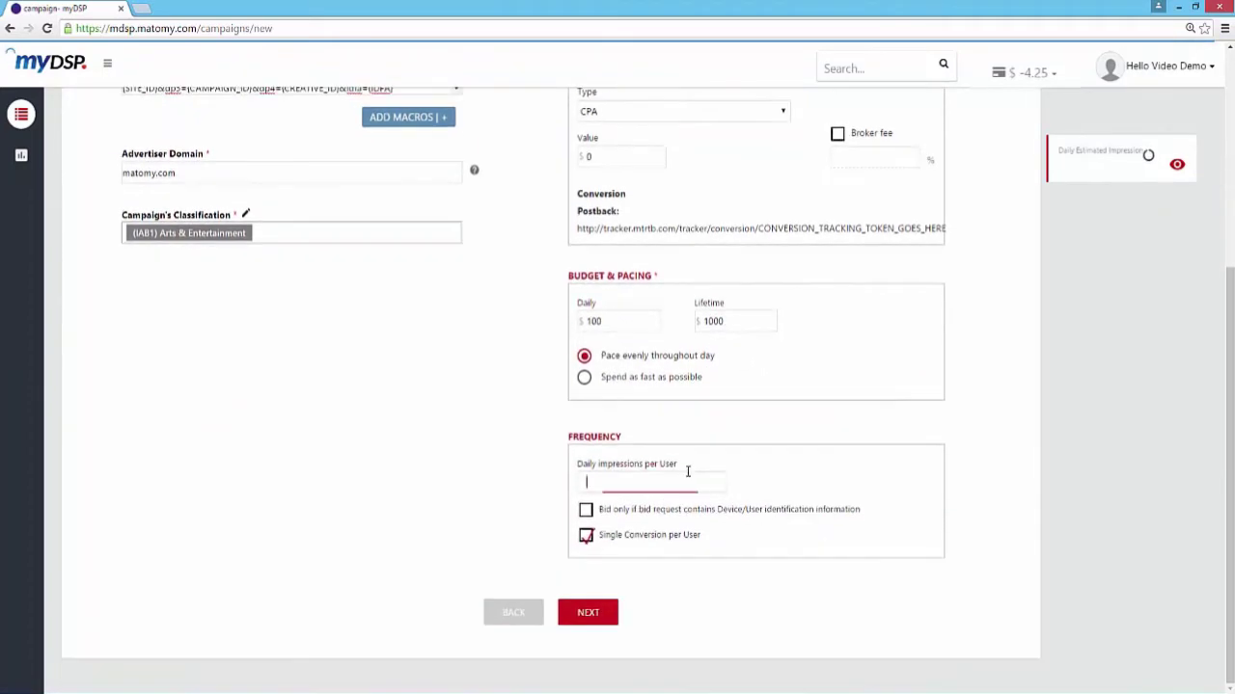
text(1)
click(827, 465)
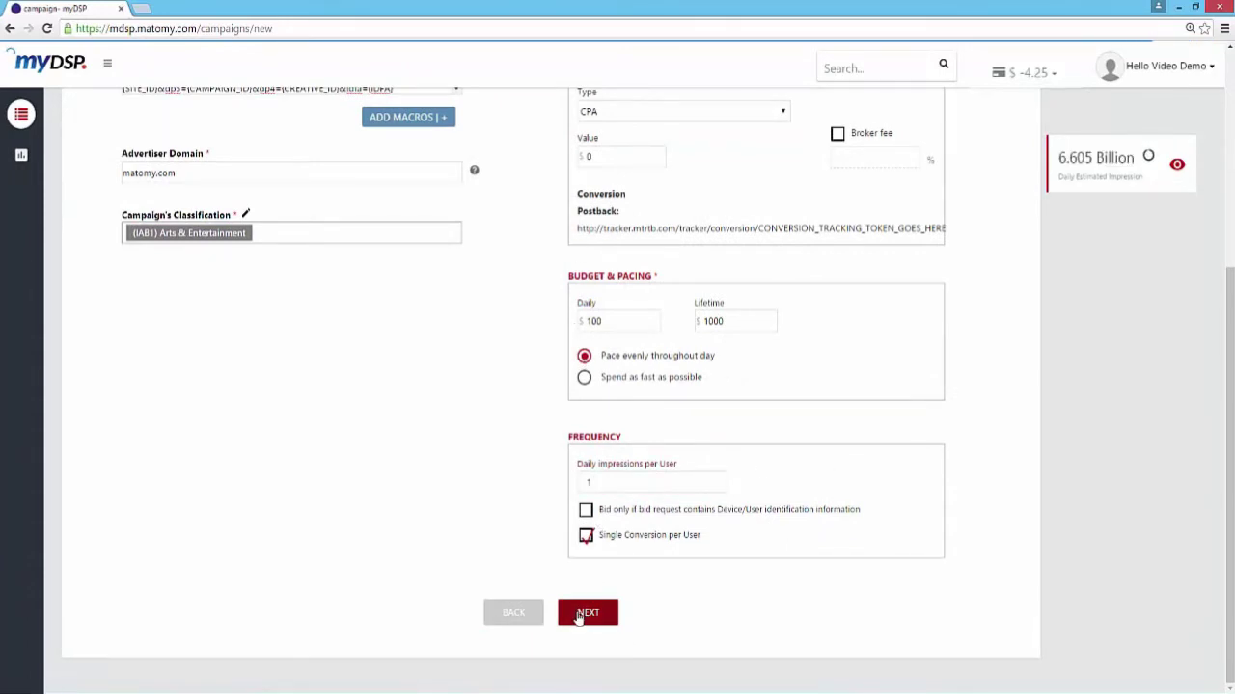
Pass through Inventory keeping In-app, Mobile web and all exchanges included, reaching Targeting.
click(585, 614)
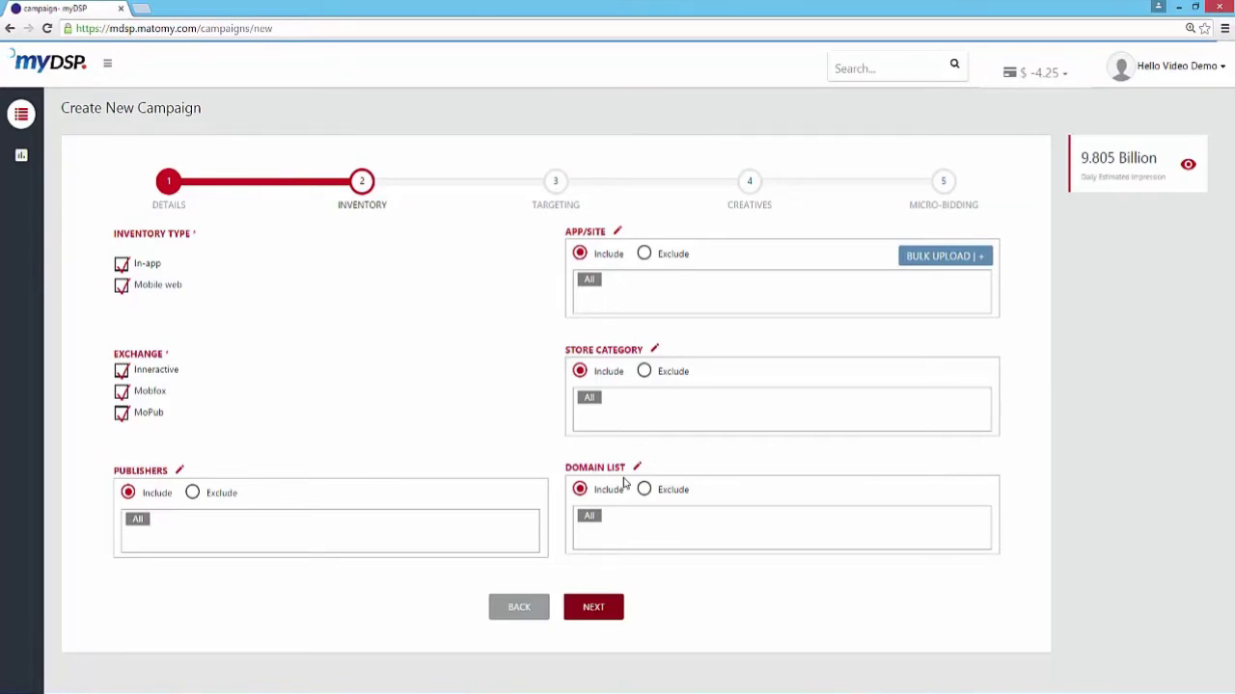
click(617, 614)
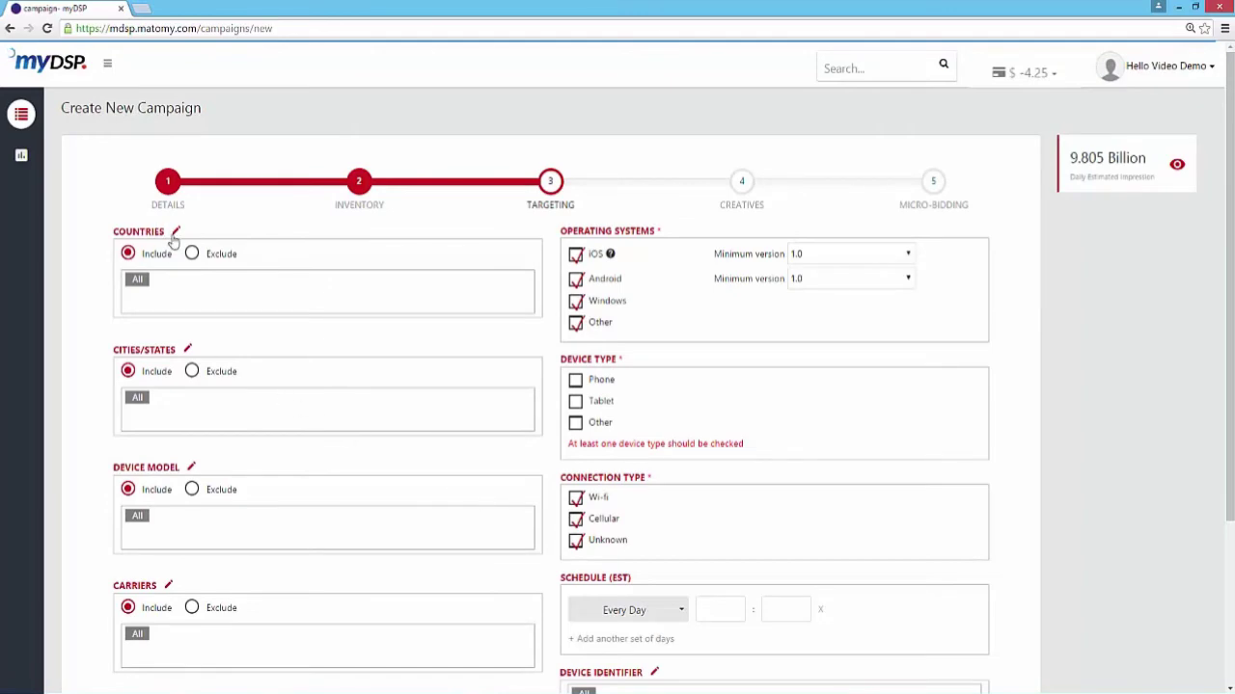
Search for 'china' and add China as the targeted country.
click(176, 233)
click(579, 123)
text(c)
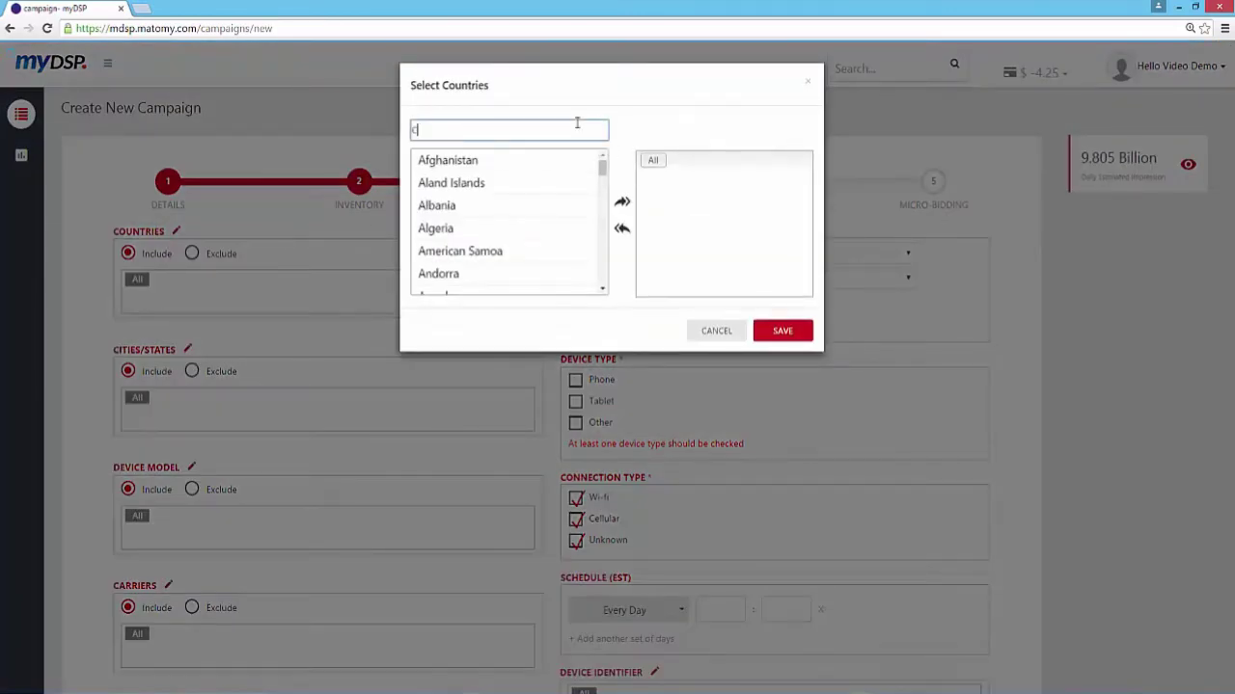
text(hina)
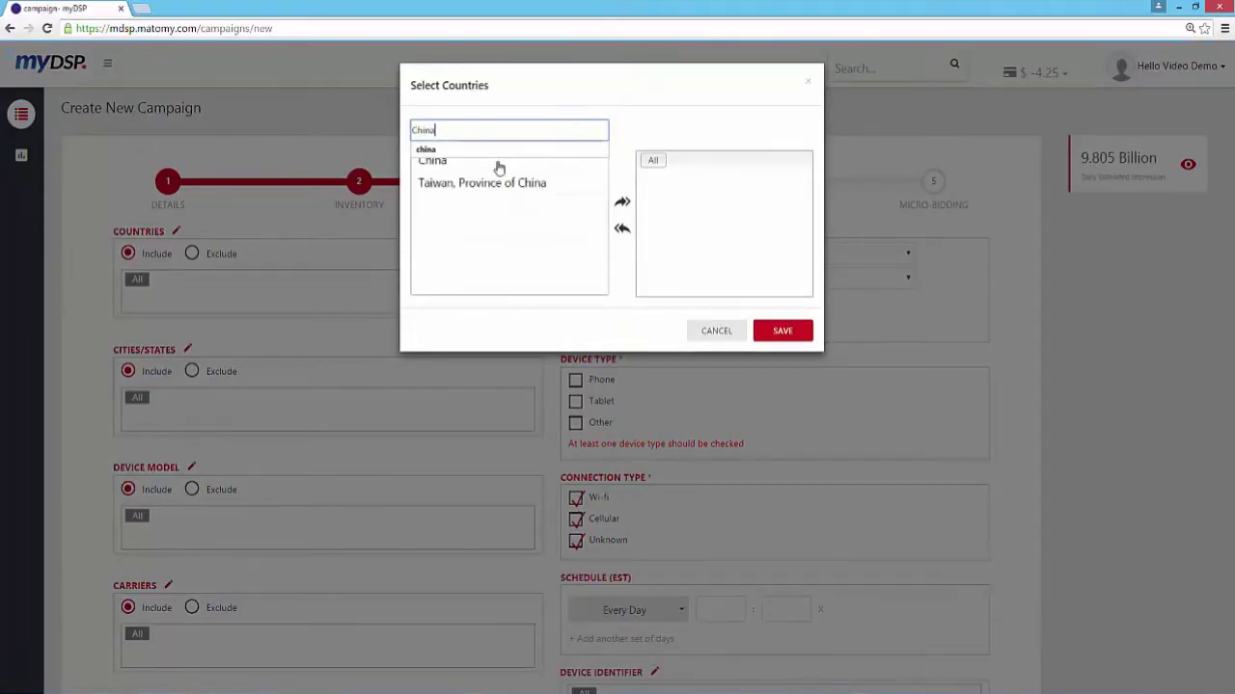
click(494, 166)
double_click(492, 164)
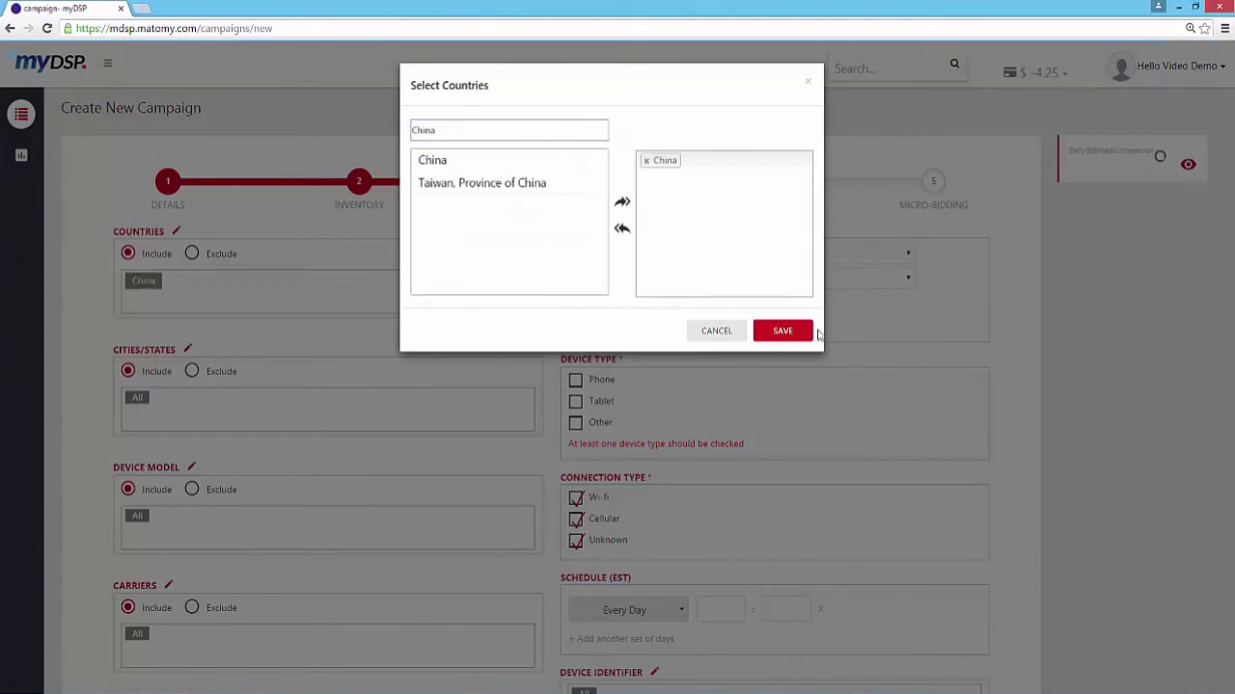
click(800, 334)
Target phones, tablets and other devices, exclude Wi-Fi, and continue to Creatives.
scroll(463, 361, down, 1)
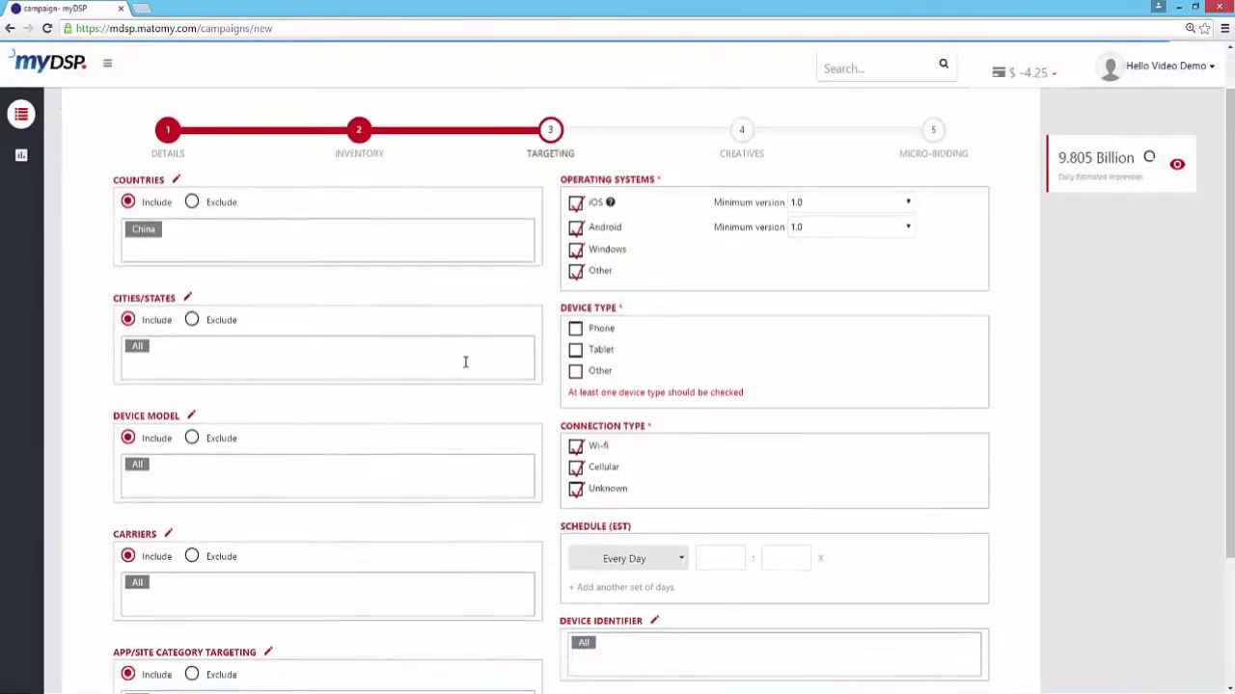
click(575, 314)
click(575, 335)
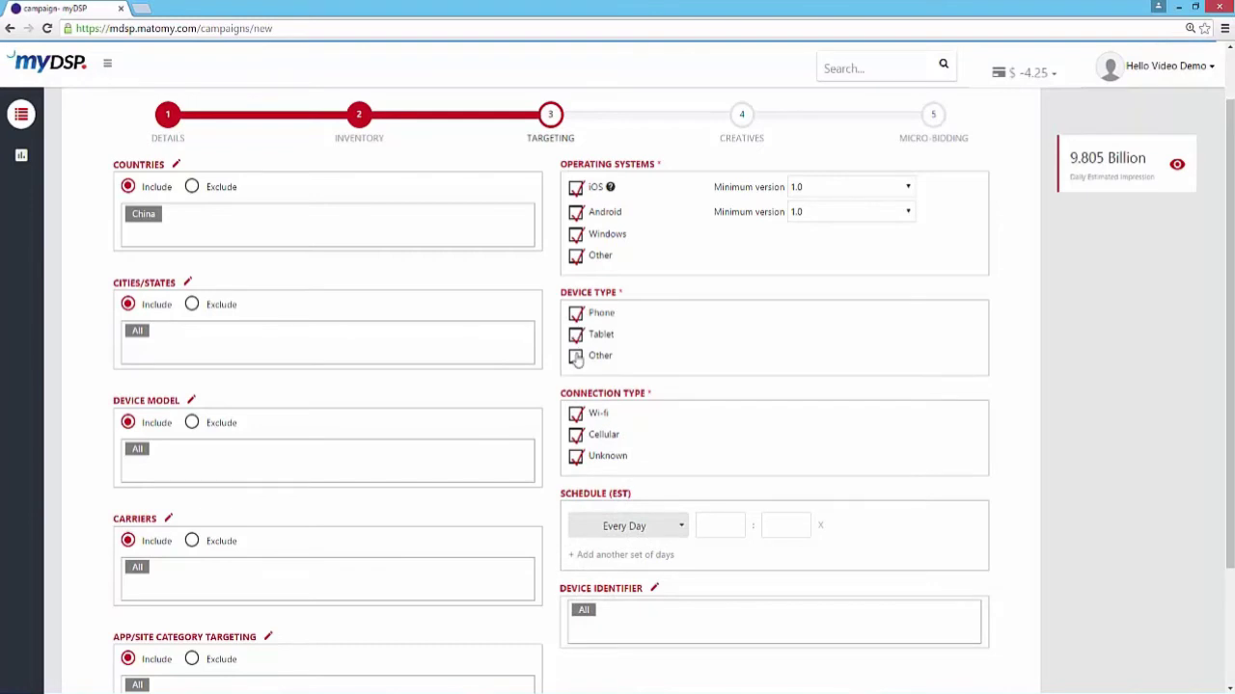
click(576, 356)
scroll(655, 594, down, 3)
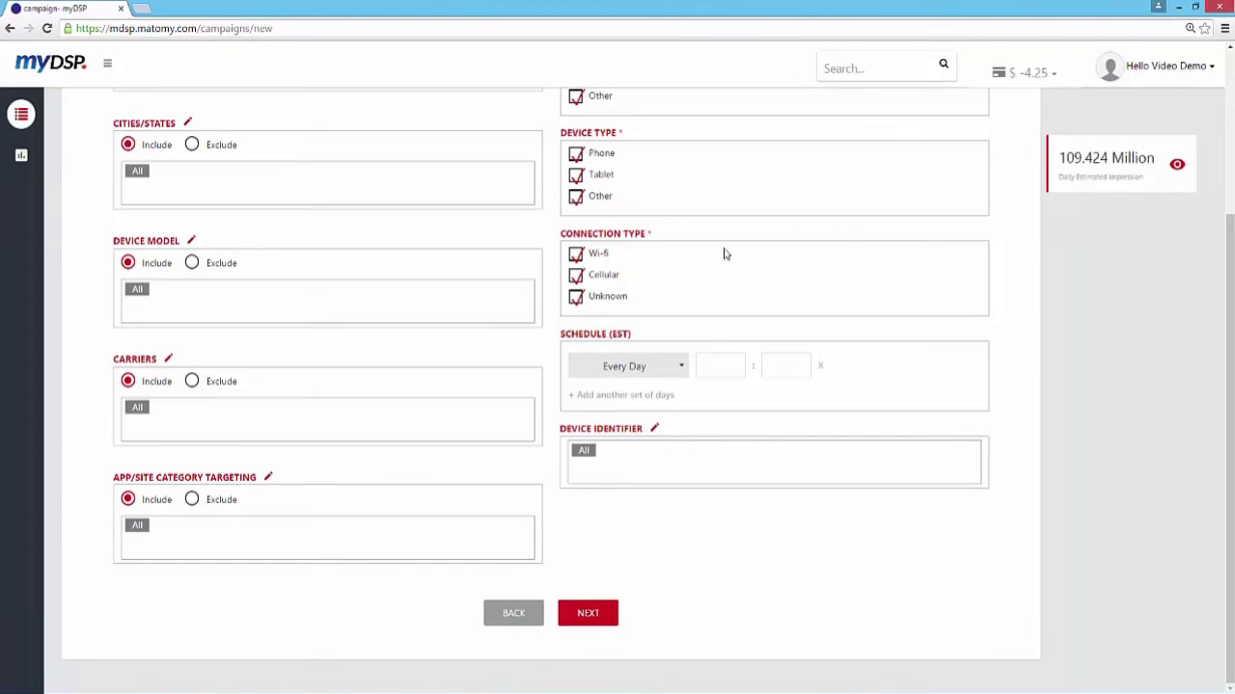
click(576, 255)
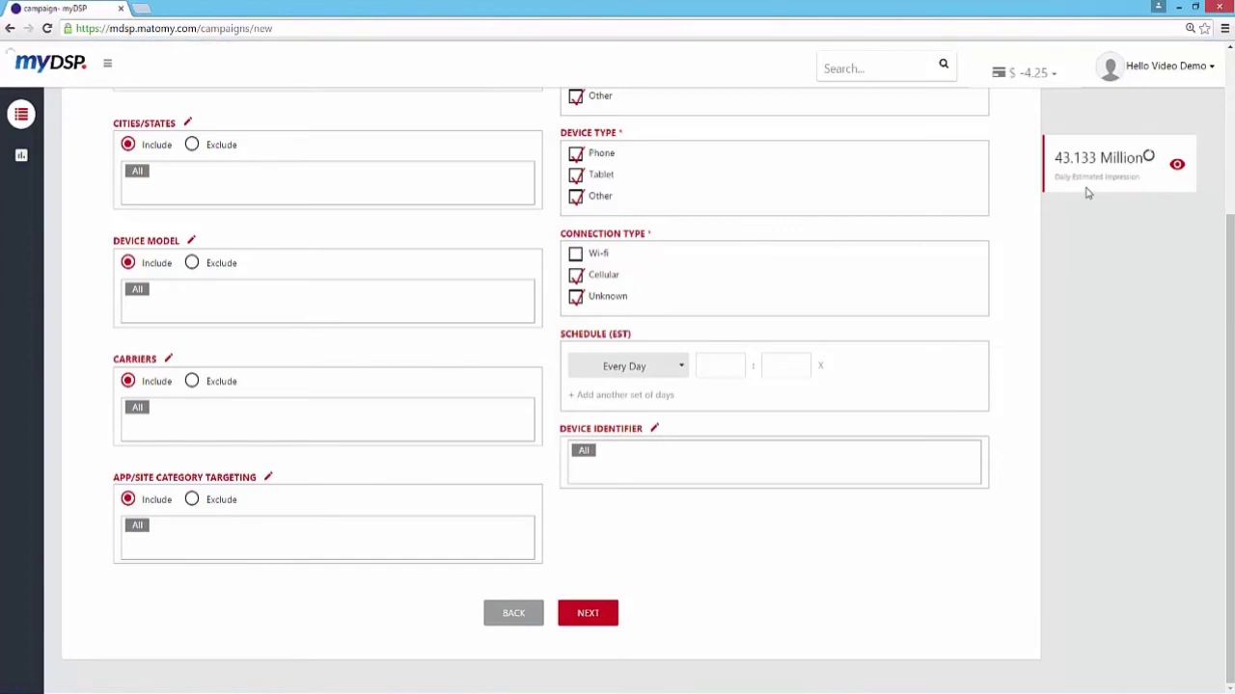
click(587, 617)
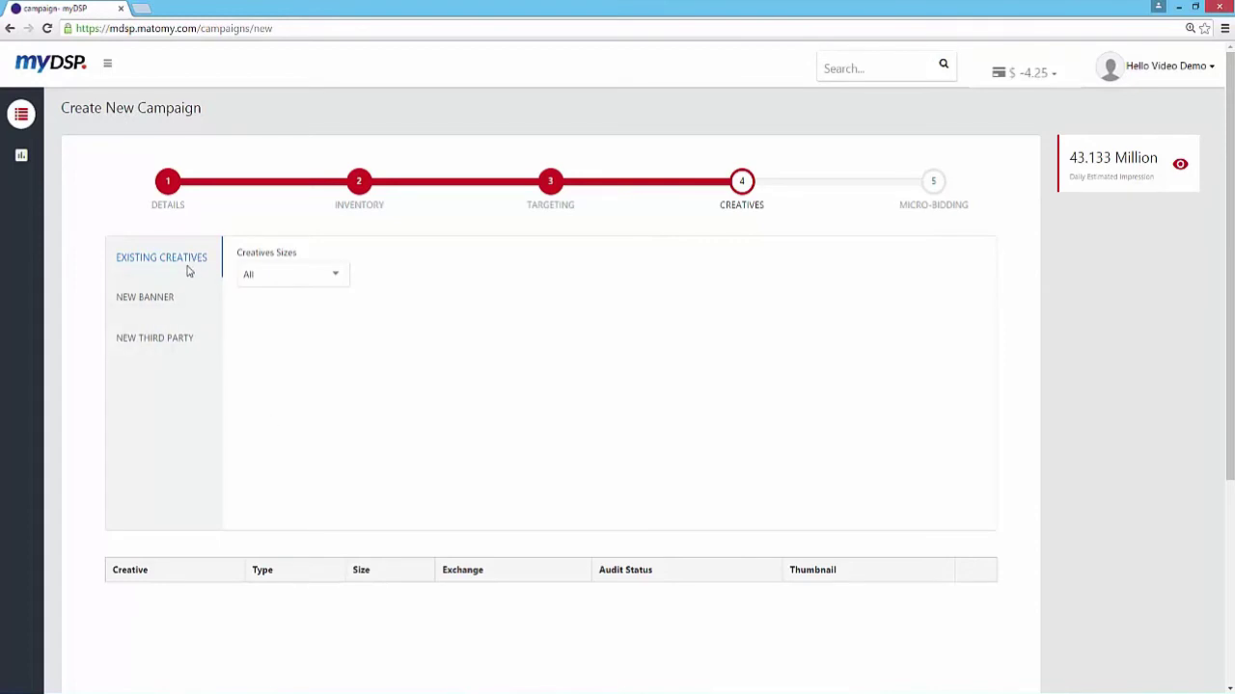
Switch the Creatives step to the New Banner upload form.
mouse_move(39, 143)
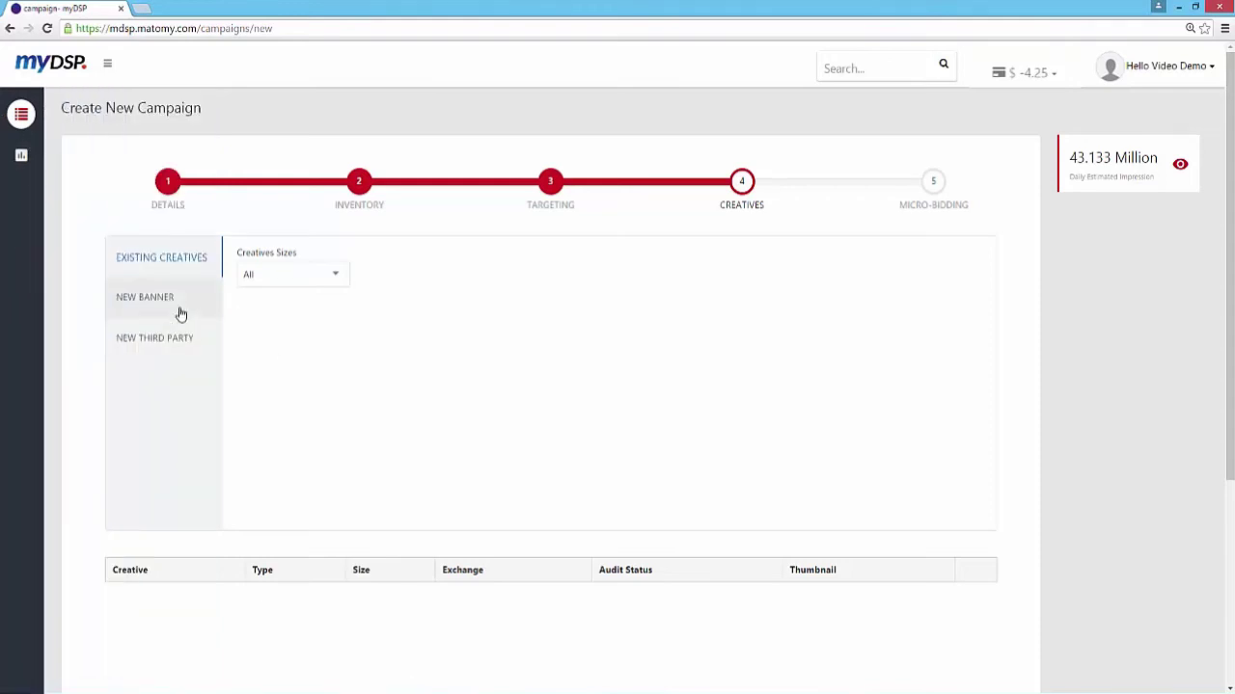
click(176, 309)
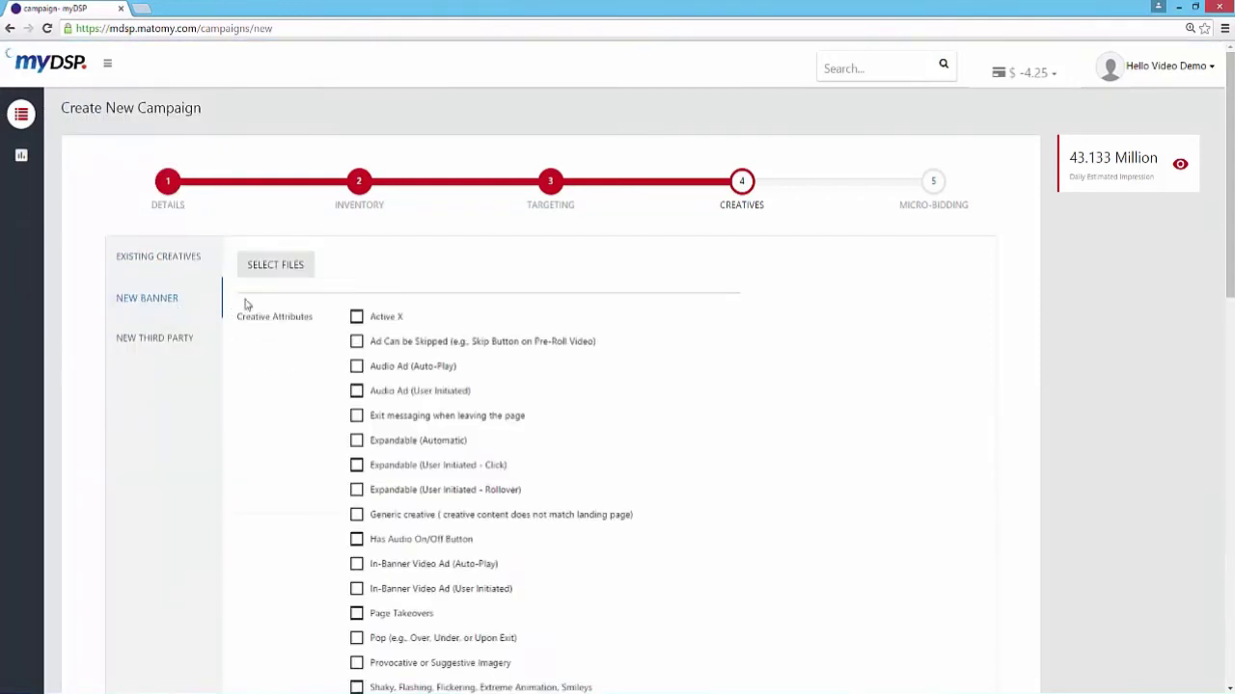
Upload the 320x50, 320x480 and 480x320 JPEG banners as creatives and continue to Micro-bidding.
click(275, 265)
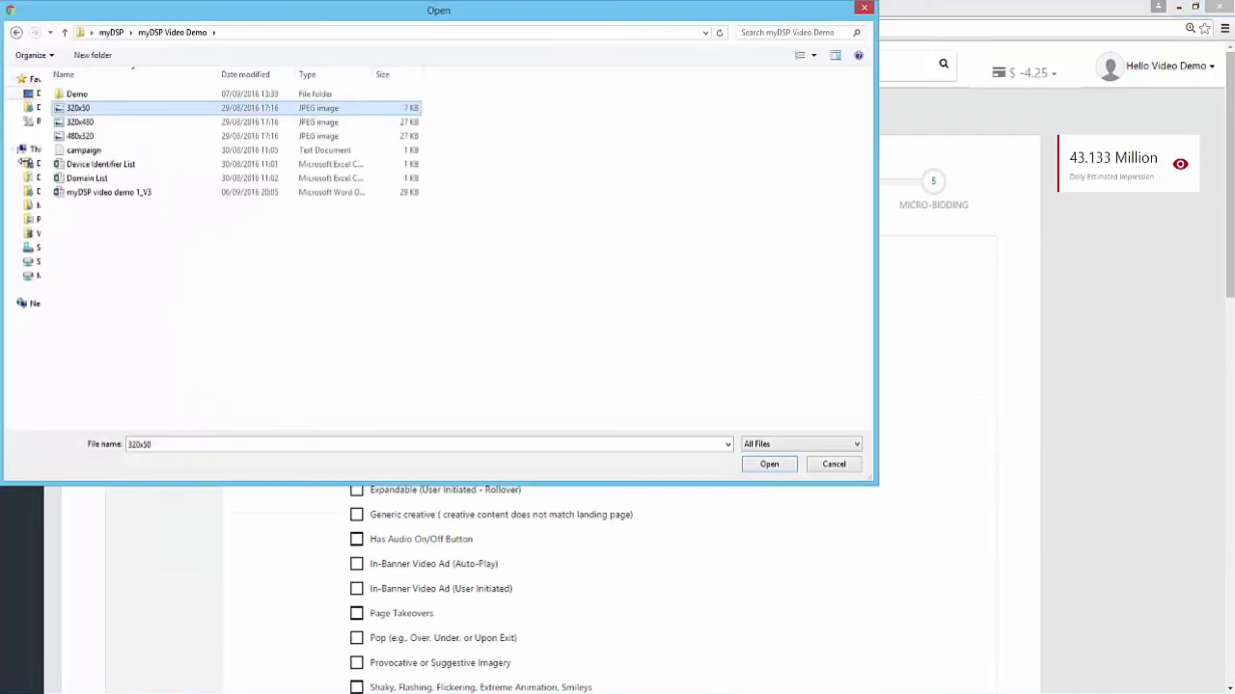
shift+click(80, 136)
click(769, 464)
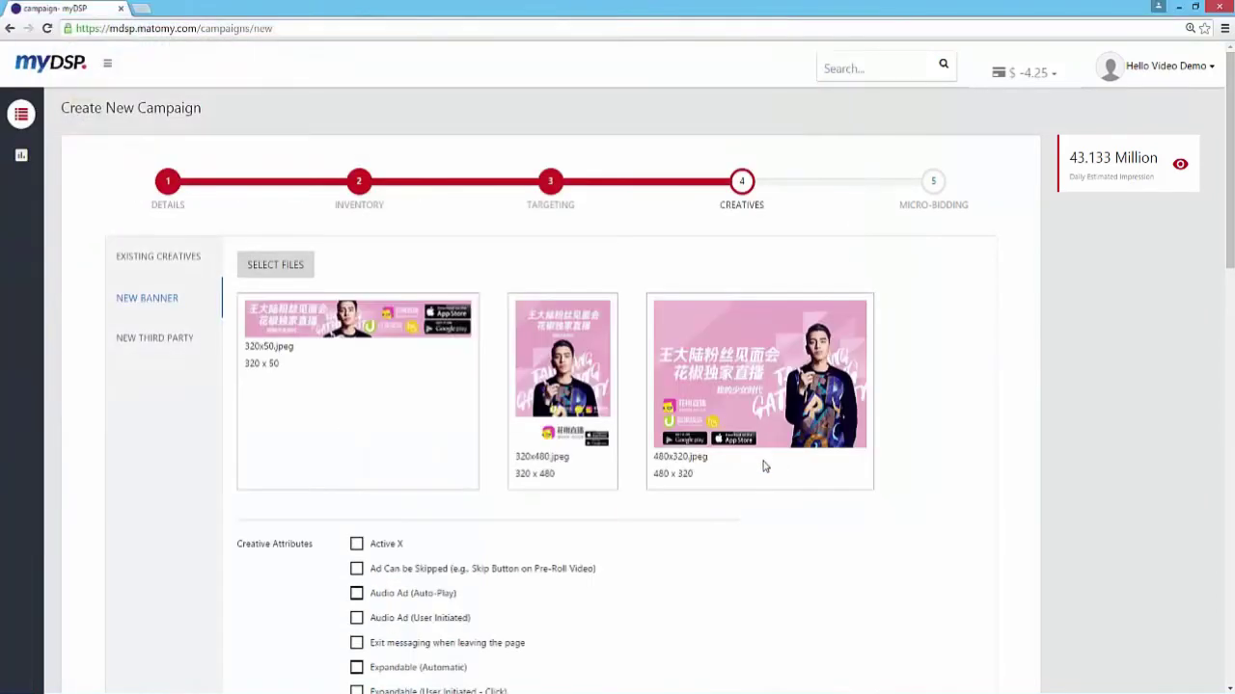
scroll(470, 524, down, 1)
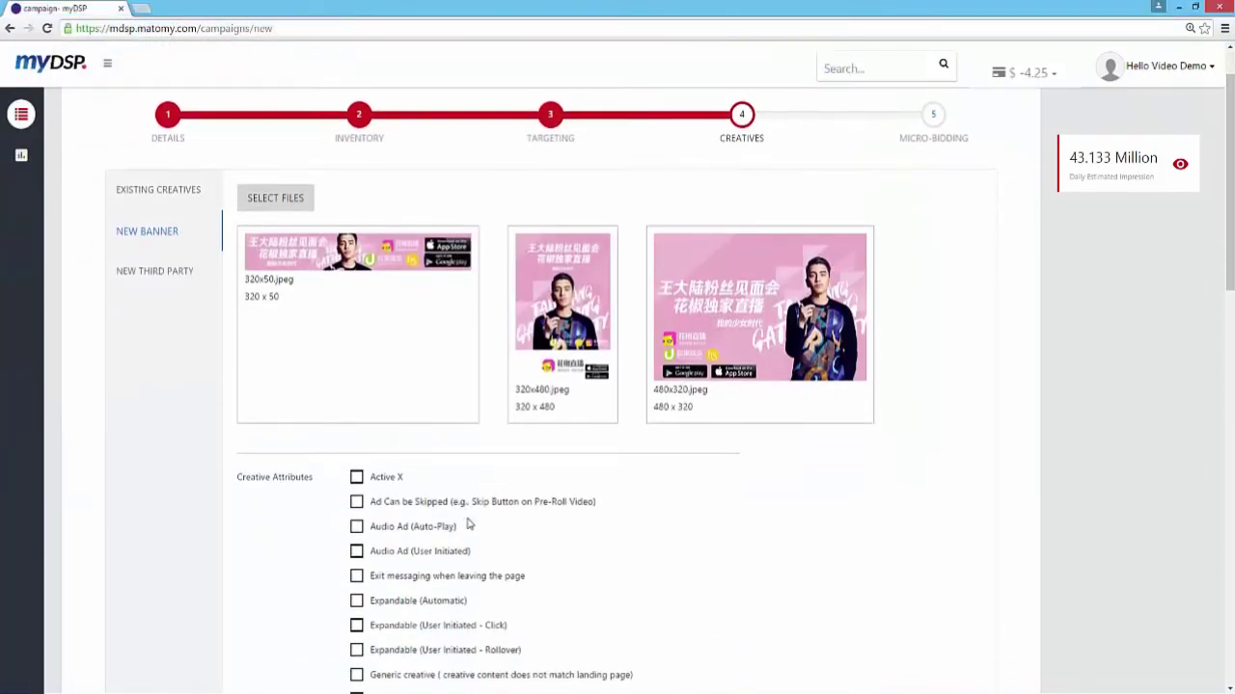
scroll(469, 524, down, 12)
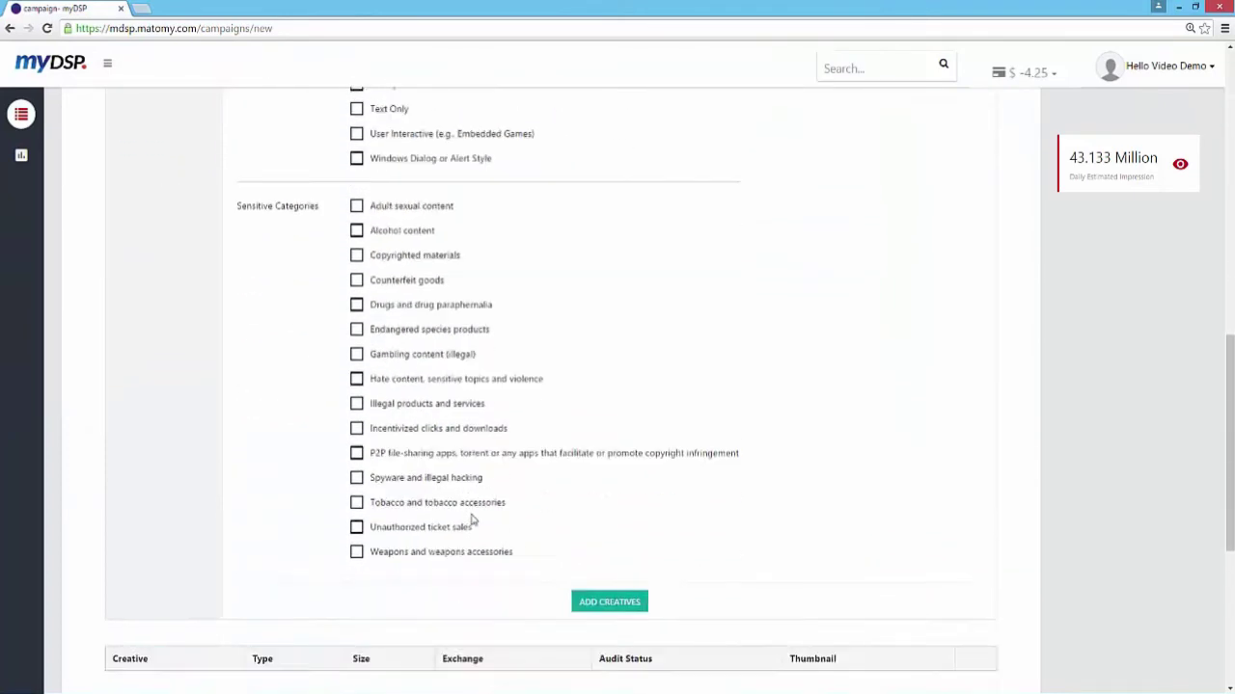
click(600, 456)
scroll(604, 472, down, 3)
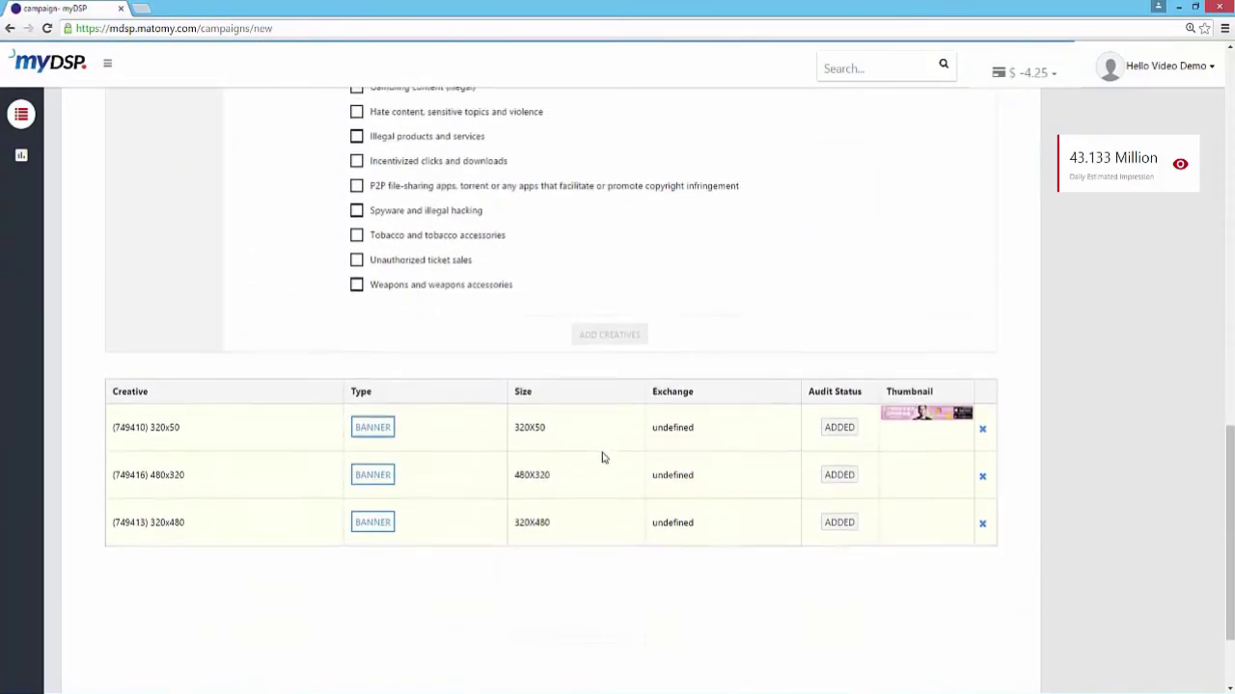
click(609, 680)
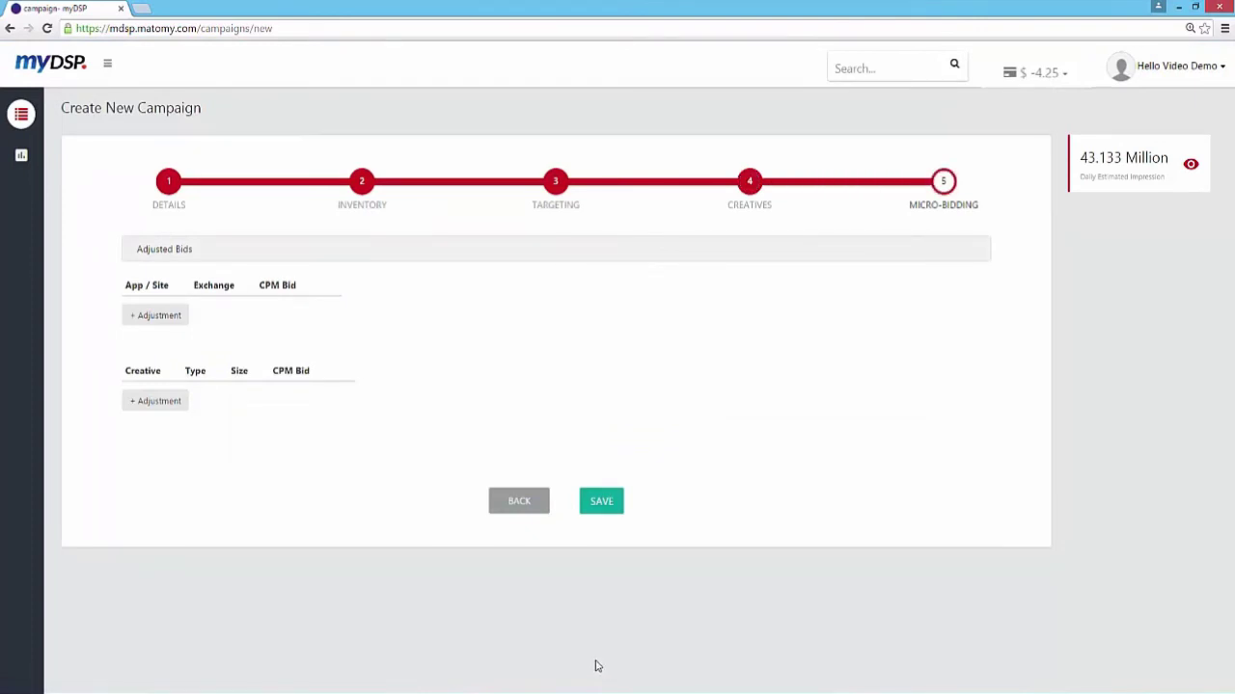
Add a bid adjustment giving the 320x50 creative a CPM of 1.9.
click(160, 400)
click(357, 405)
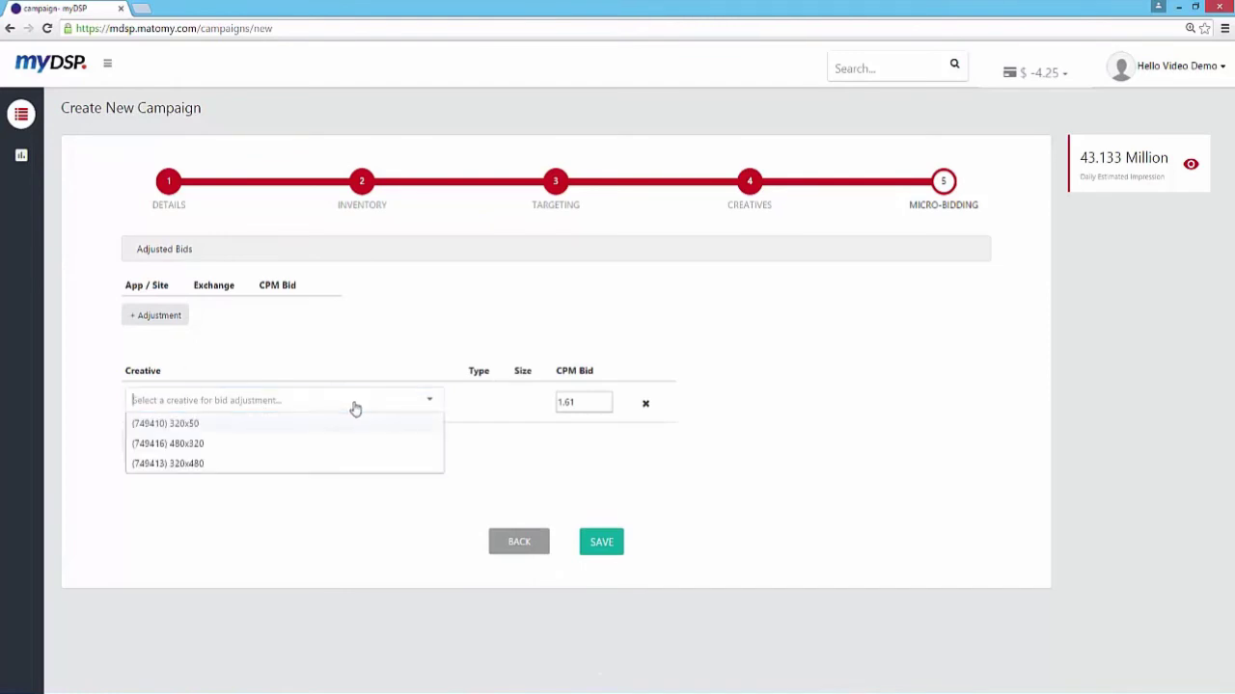
click(339, 427)
click(511, 393)
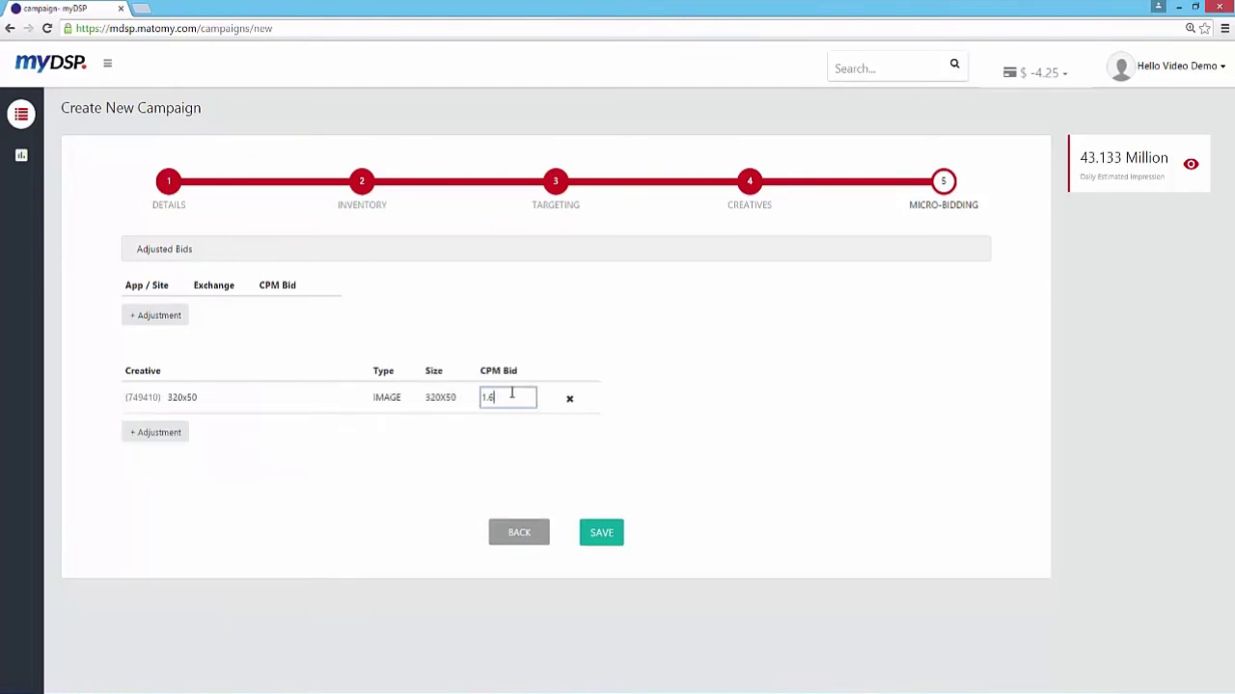
Add a 1.75 CPM adjustment for the 320x480 creative and save the campaign.
click(163, 431)
click(362, 437)
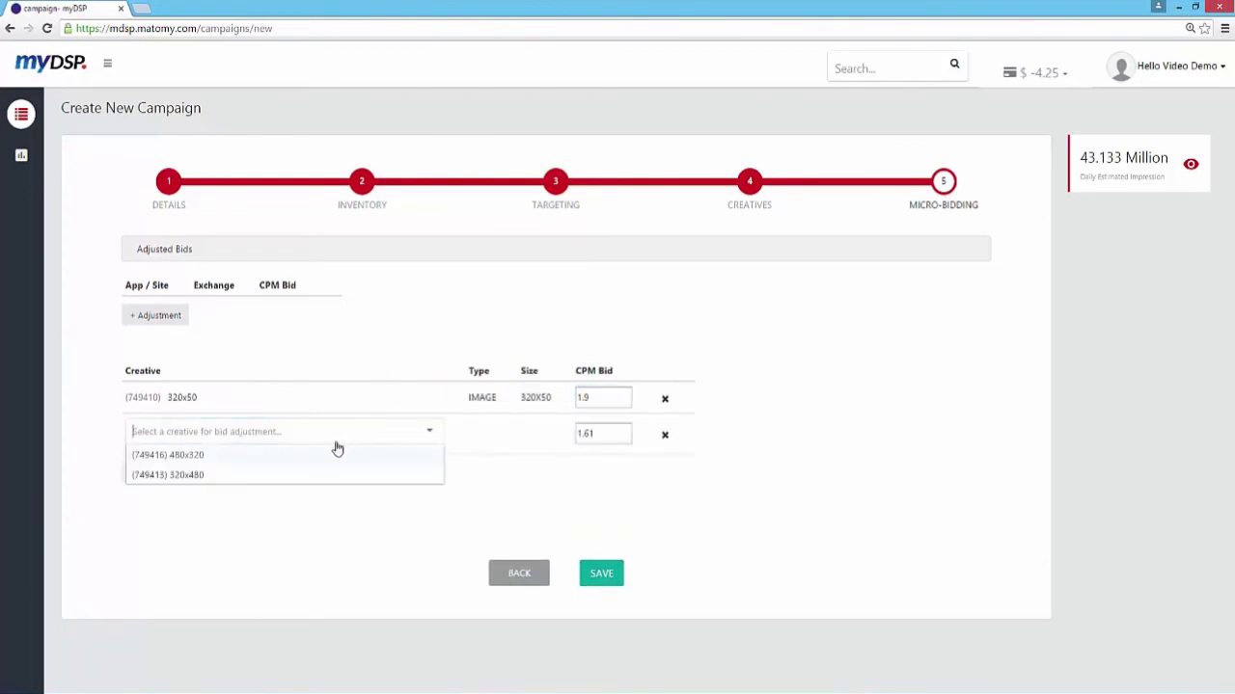
click(302, 474)
click(512, 426)
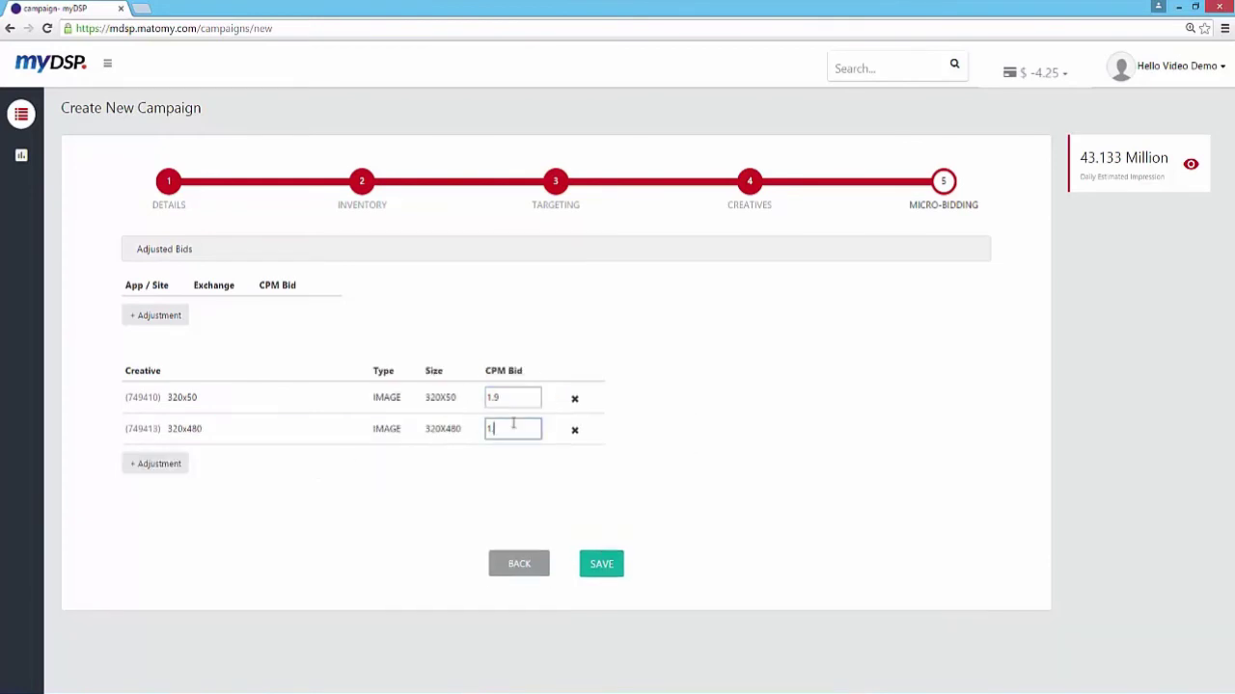
text(.75)
click(599, 573)
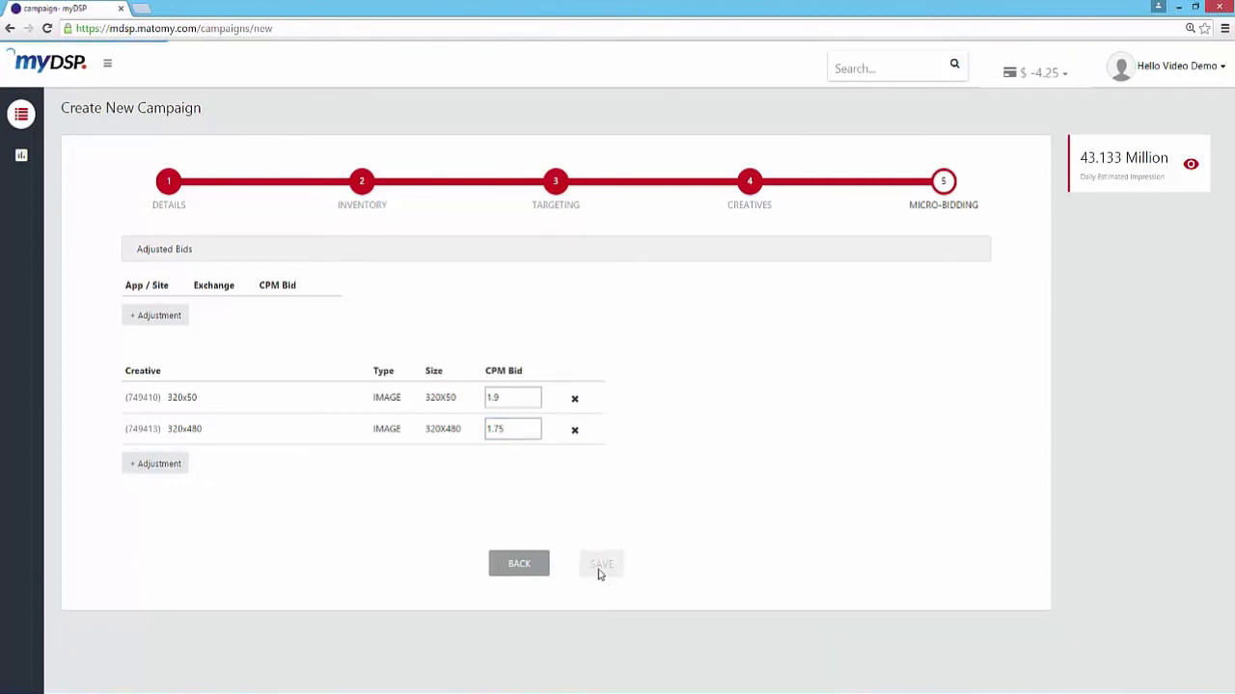